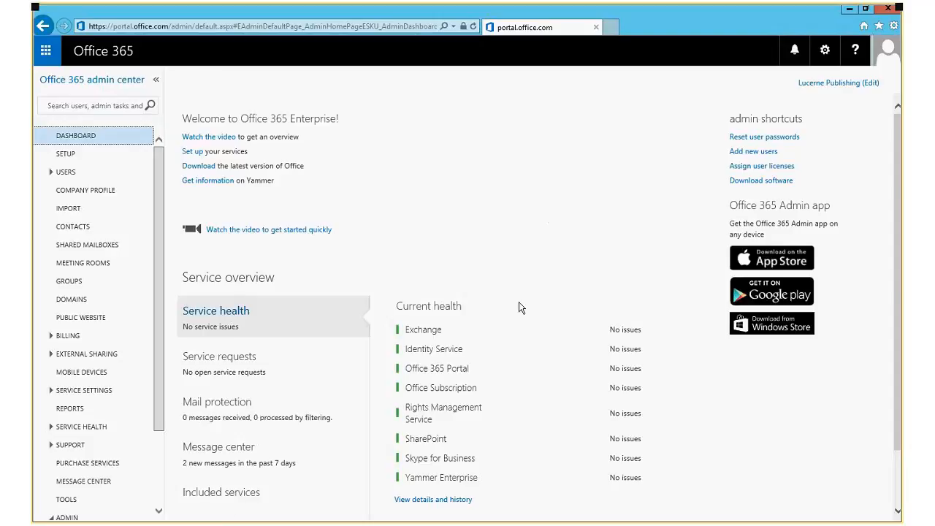
View the detailed service health status, then return to the admin dashboard.
{"action": "scroll", "coordinate": [442, 265], "scroll_direction": "down", "scroll_amount": 2}
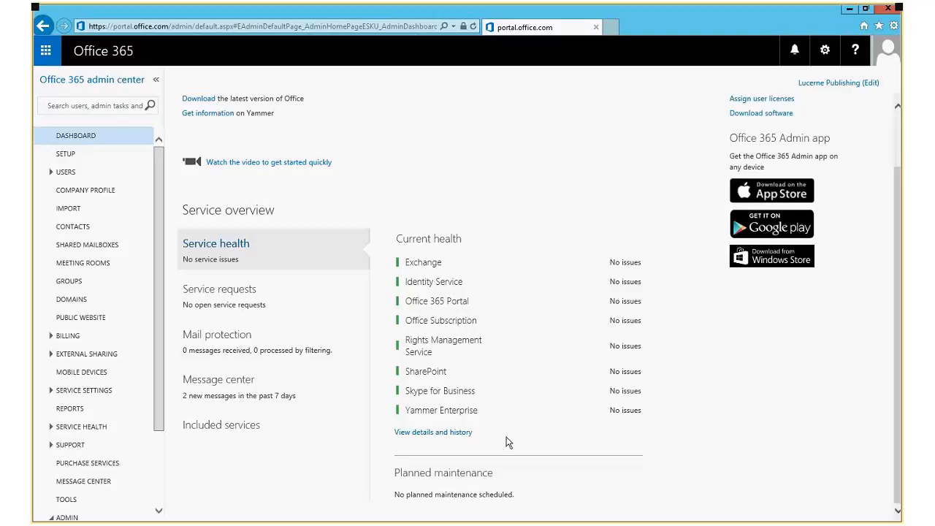
{"action": "left_click_drag", "start_coordinate": [478, 433], "coordinate": [399, 434]}
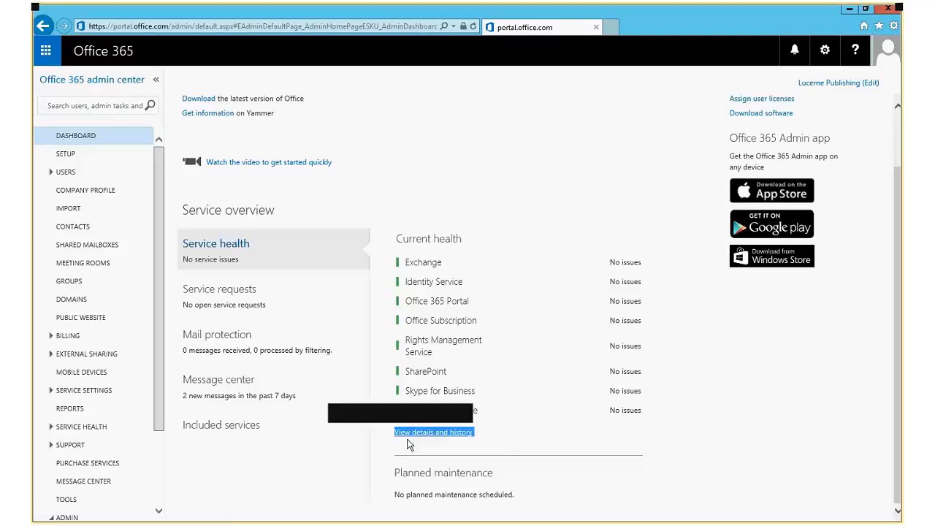
{"action": "left_click", "coordinate": [454, 433]}
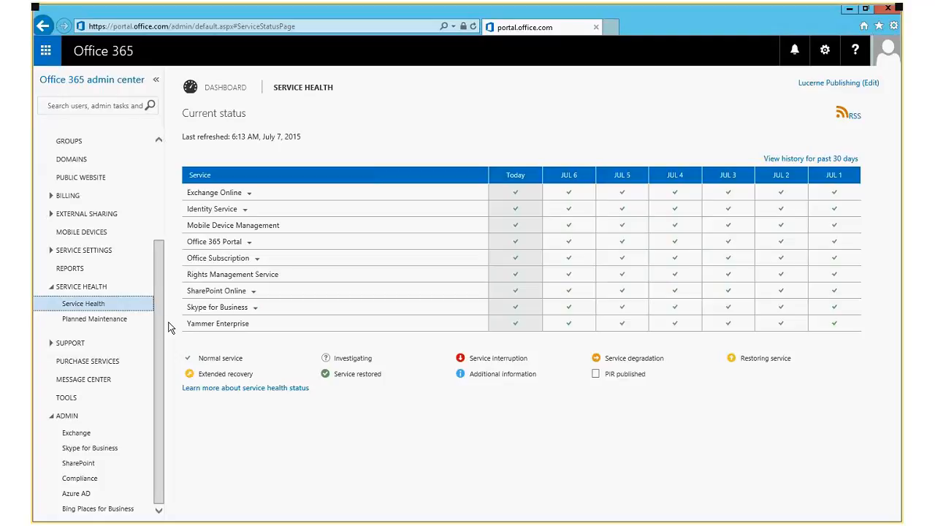
{"action": "scroll", "coordinate": [151, 238], "scroll_direction": "up", "scroll_amount": 5}
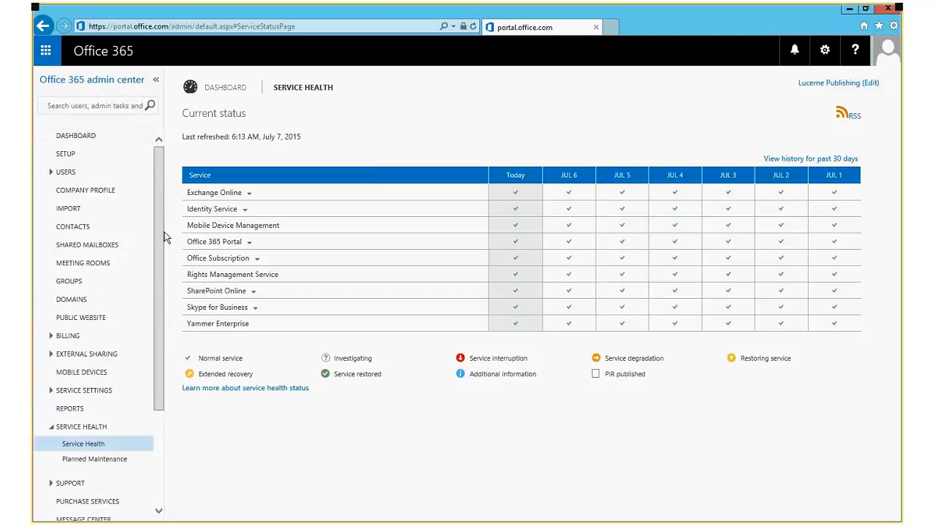
{"action": "scroll", "coordinate": [164, 232], "scroll_direction": "down", "scroll_amount": 5}
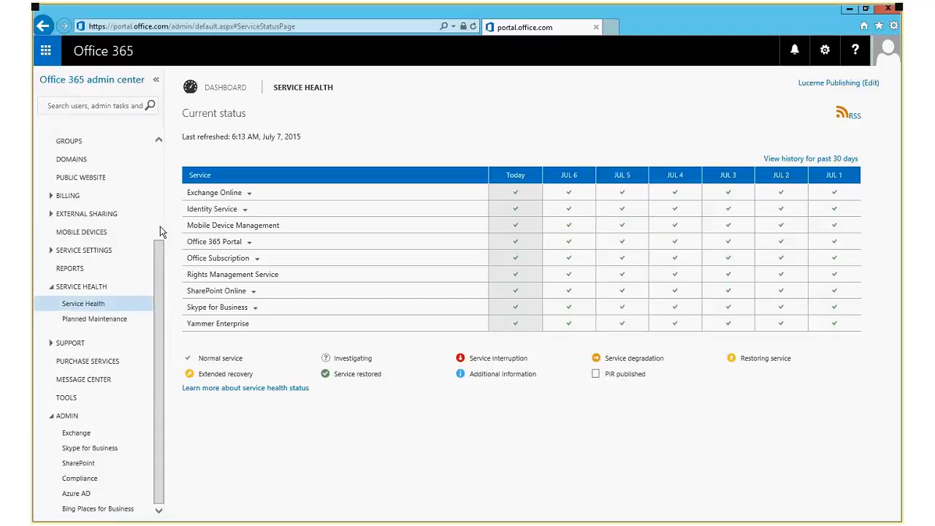
{"action": "scroll", "coordinate": [162, 231], "scroll_direction": "up", "scroll_amount": 5}
{"action": "left_click", "coordinate": [69, 138]}
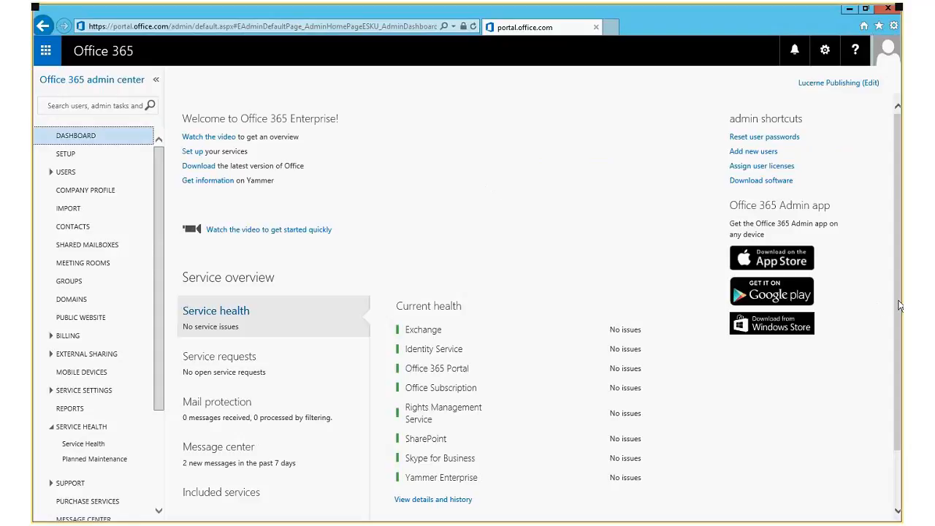
Show open service requests, then the latest Message center announcements, in the service overview.
{"action": "scroll", "coordinate": [900, 305], "scroll_direction": "down", "scroll_amount": 1}
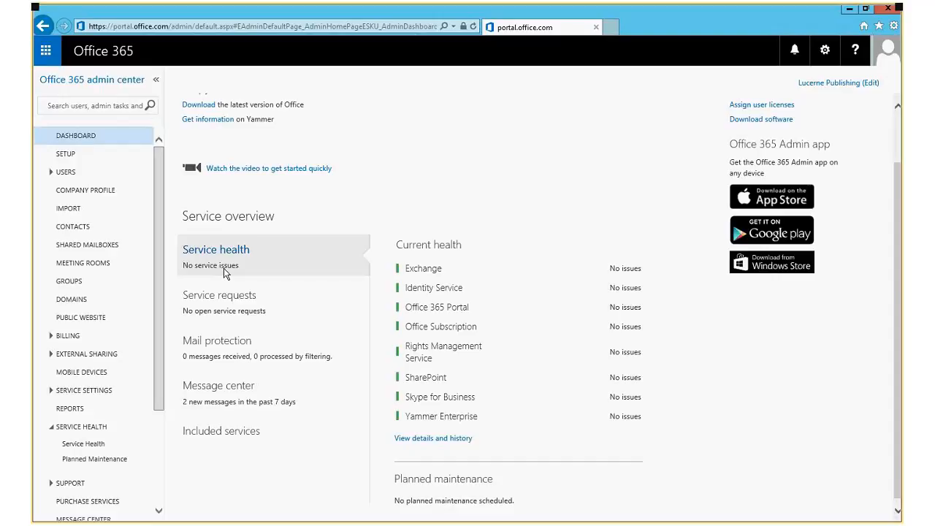
{"action": "left_click", "coordinate": [213, 311]}
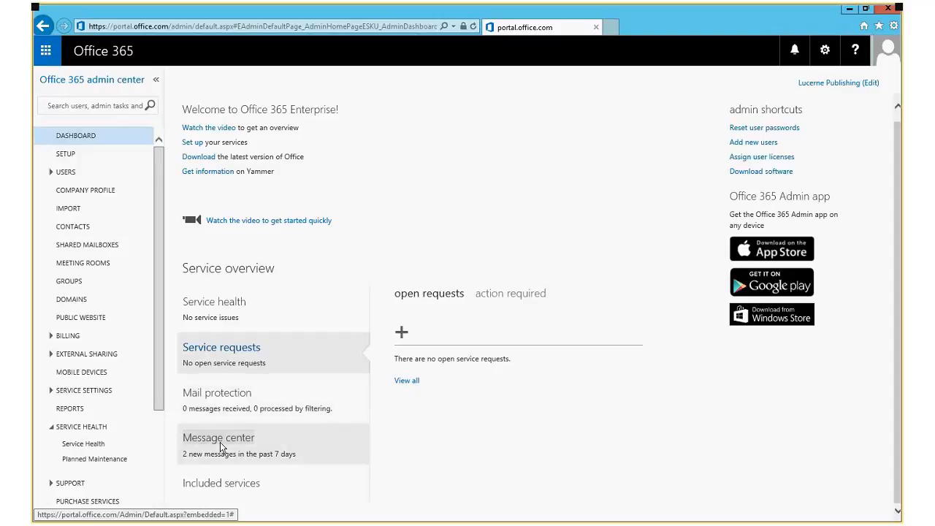
{"action": "left_click", "coordinate": [197, 442]}
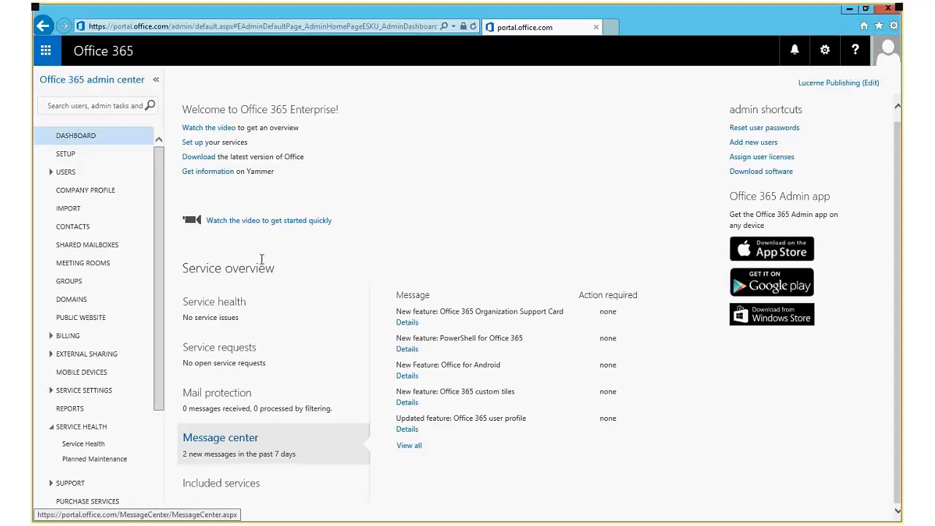
Go to USERS > Active Users and start adding a new user account.
{"action": "left_click", "coordinate": [64, 172]}
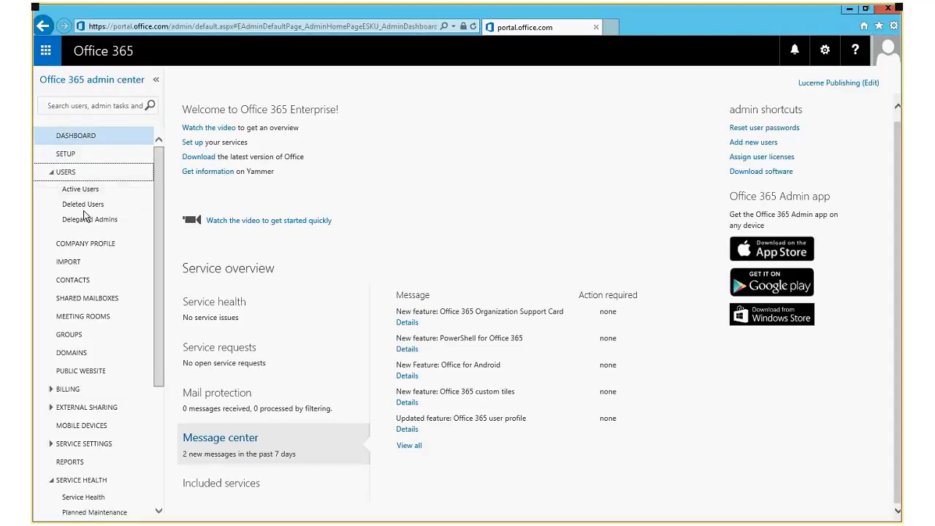
{"action": "left_click", "coordinate": [79, 190]}
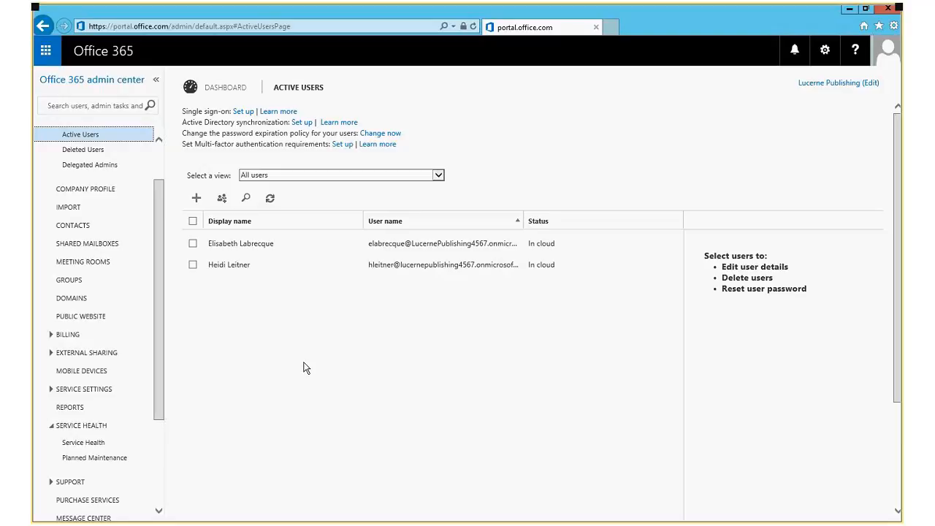
{"action": "left_click", "coordinate": [195, 199]}
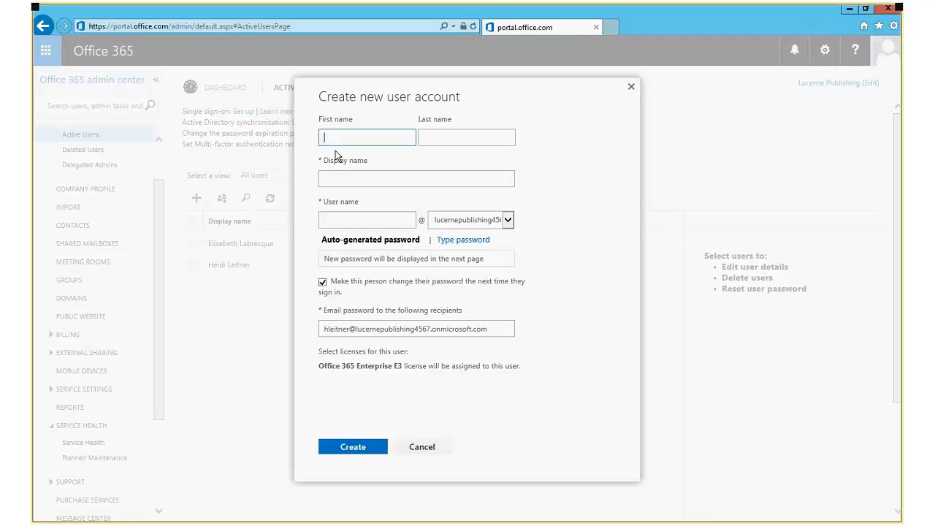
Enter the new user's first name, last name and user name.
{"action": "type", "text": "Joe"}
{"action": "key", "text": "Tab"}
{"action": "type", "text": "Smith"}
{"action": "key", "text": "Tab"}
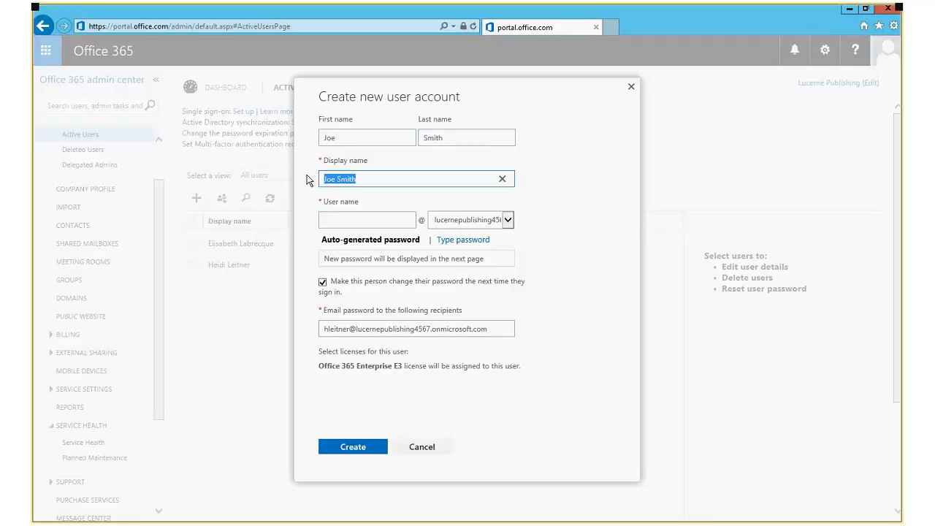
{"action": "key", "text": "Tab"}
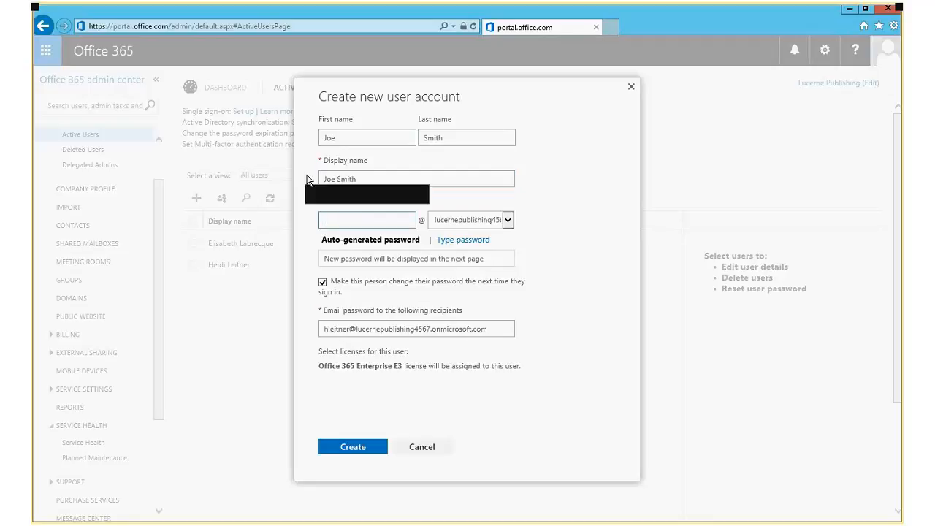
{"action": "type", "text": "JSmith"}
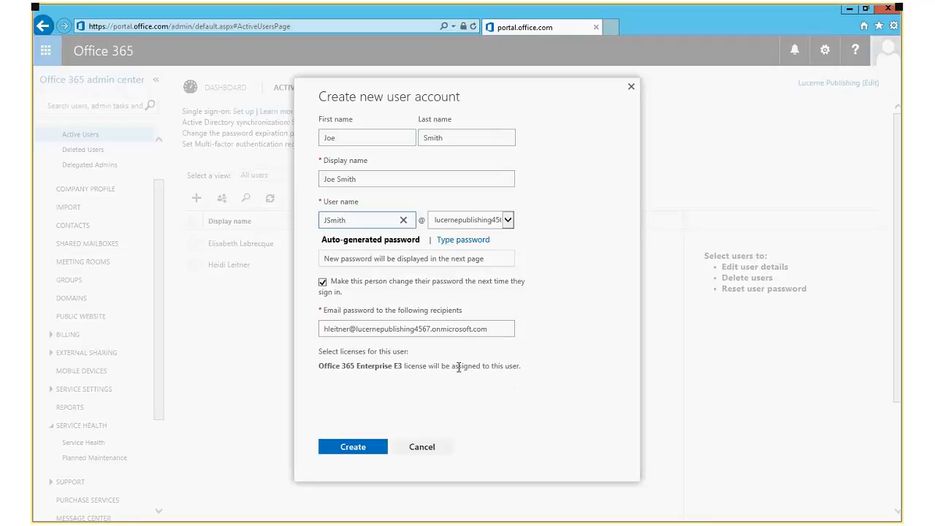
Type and confirm a custom password, turn off the forced password change, and create the account.
{"action": "left_click", "coordinate": [461, 239]}
{"action": "left_click", "coordinate": [452, 256]}
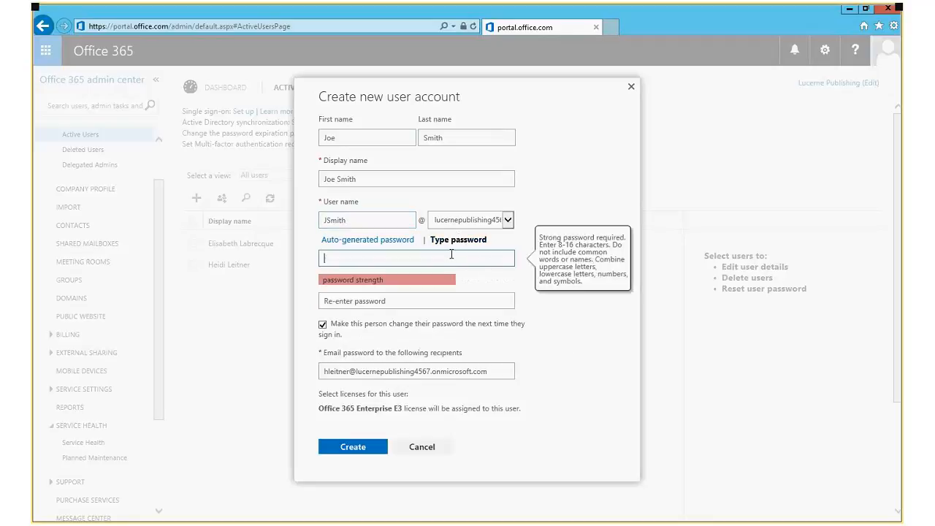
{"action": "type", "text": "Passw0rd"}
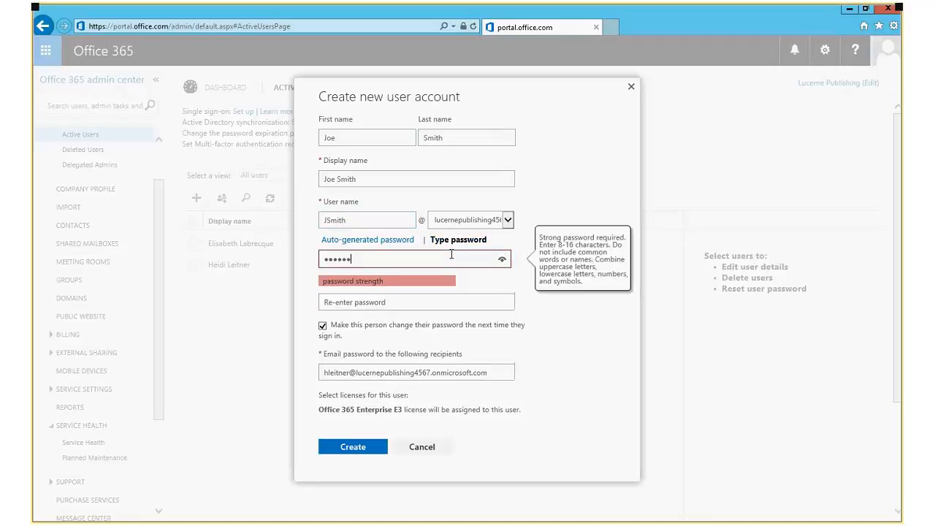
{"action": "key", "text": "Tab"}
{"action": "type", "text": "Pass"}
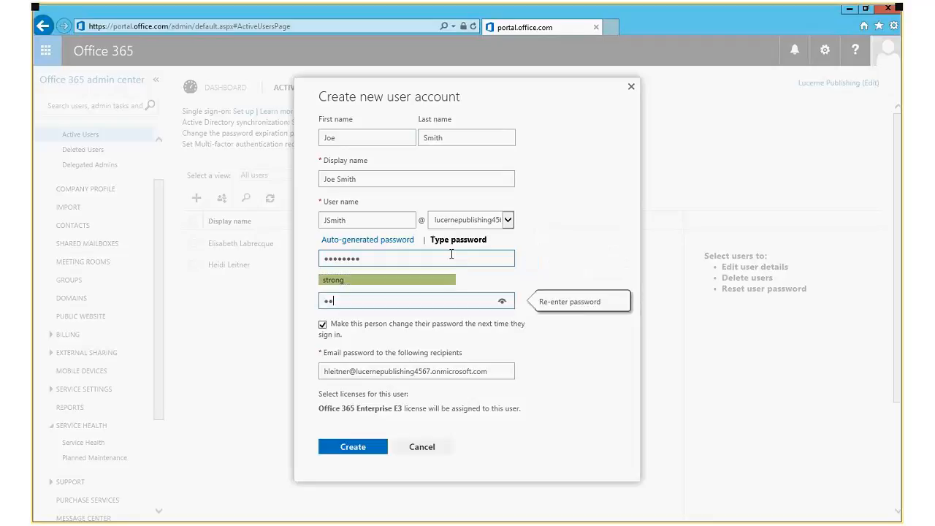
{"action": "key", "text": "BackSpace"}
{"action": "key", "text": "BackSpace"}
{"action": "key", "text": "BackSpace"}
{"action": "key", "text": "BackSpace"}
{"action": "type", "text": "Password"}
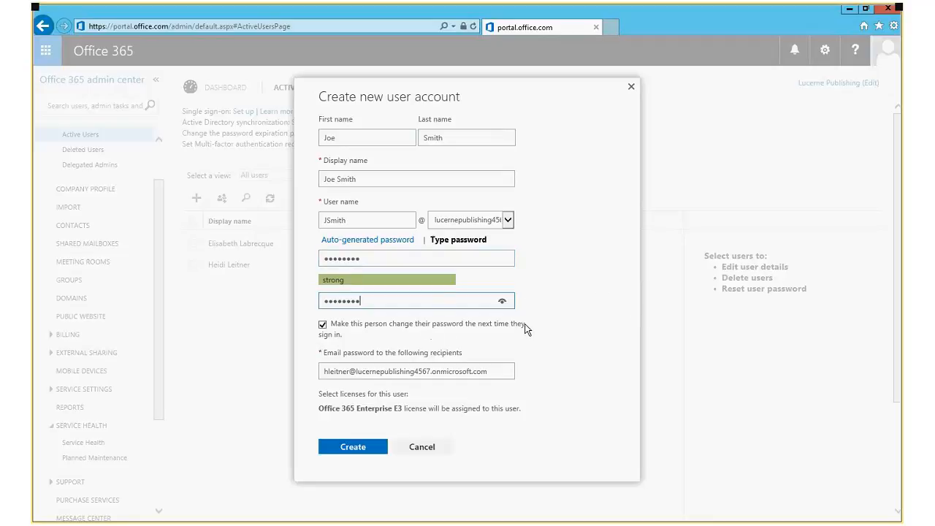
{"action": "left_click", "coordinate": [324, 326]}
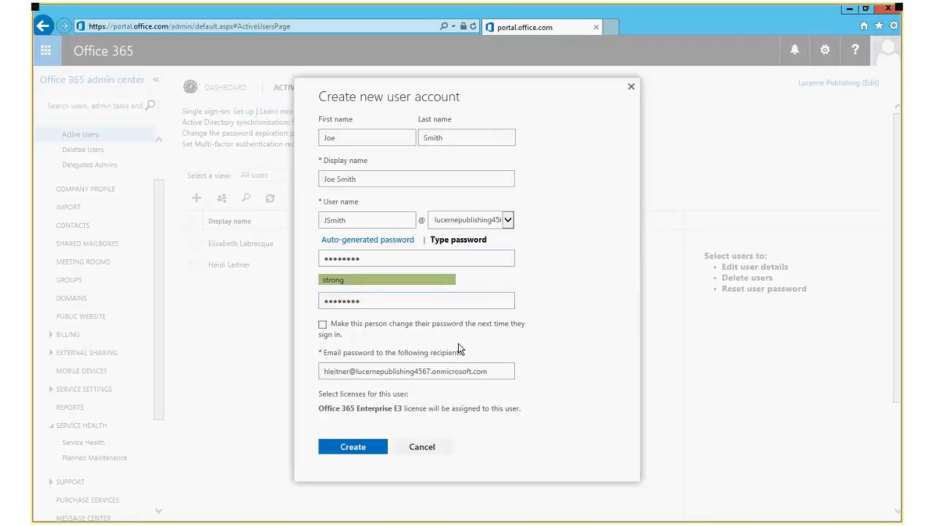
{"action": "left_click", "coordinate": [352, 450]}
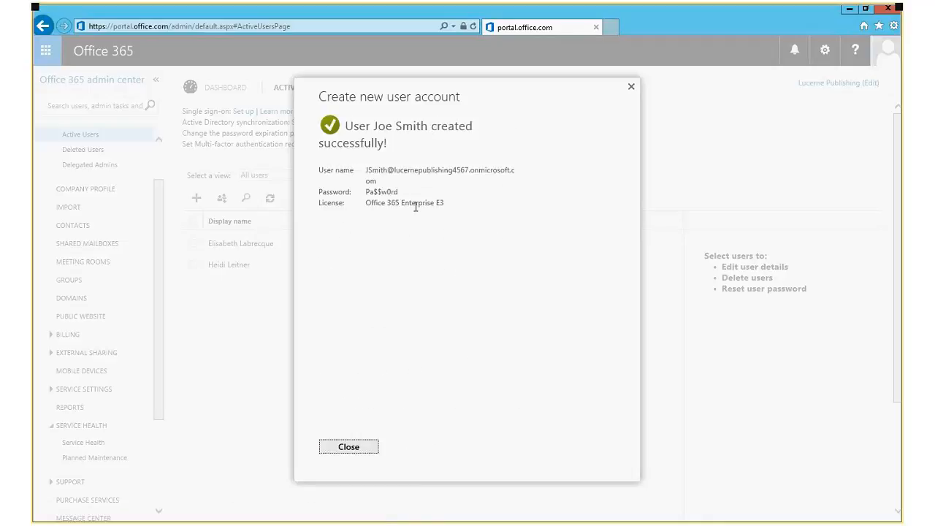
Close the confirmation and notification, then select the new user in Active Users to view details.
{"action": "left_click", "coordinate": [355, 449]}
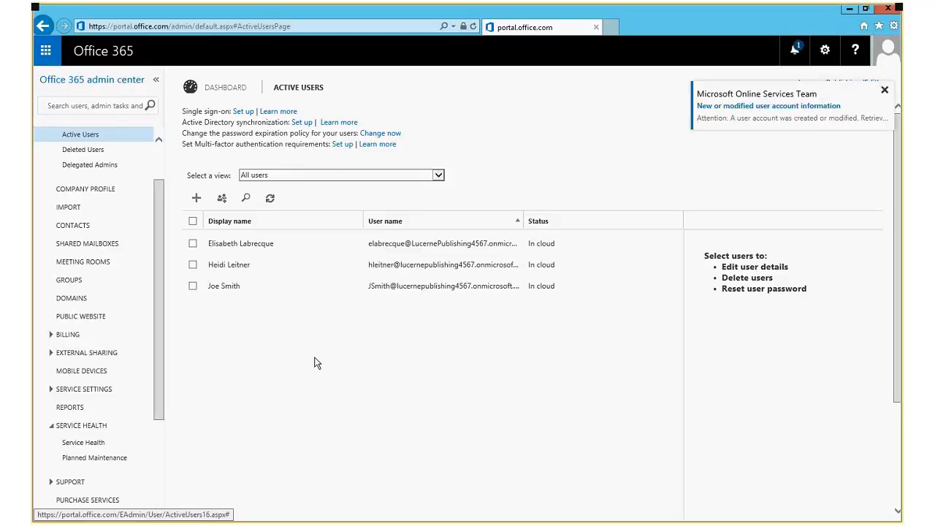
{"action": "left_click", "coordinate": [884, 90]}
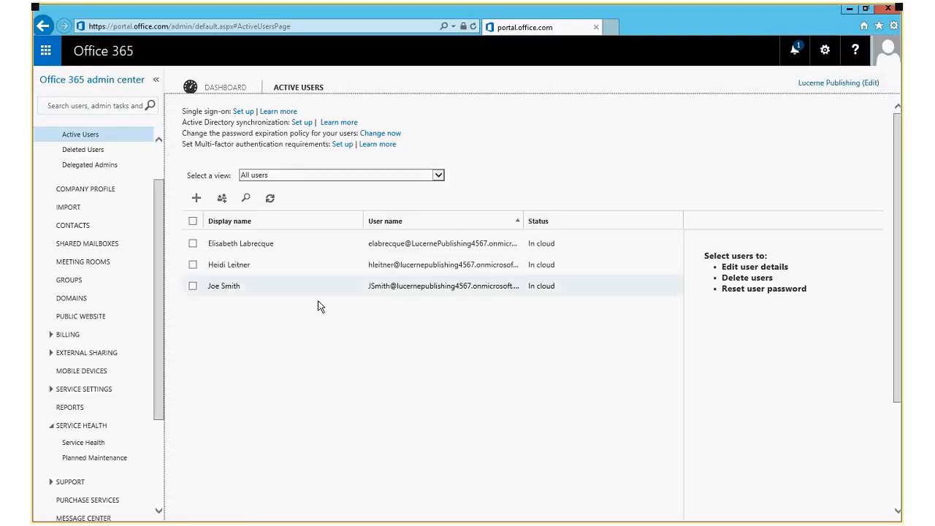
{"action": "left_click", "coordinate": [289, 288]}
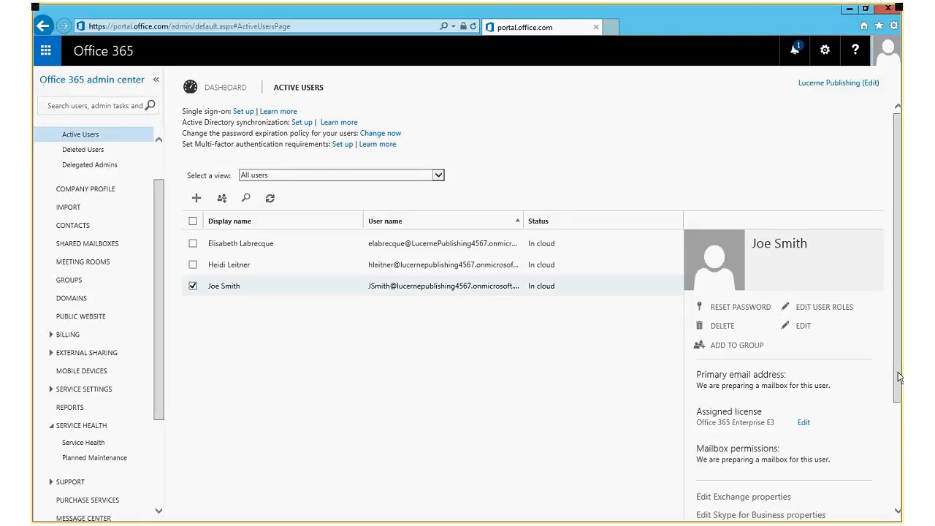
{"action": "scroll", "coordinate": [900, 377], "scroll_direction": "down", "scroll_amount": 1}
Open the new user's edit page, reveal job title and department fields, and show Roles.
{"action": "left_click", "coordinate": [249, 289]}
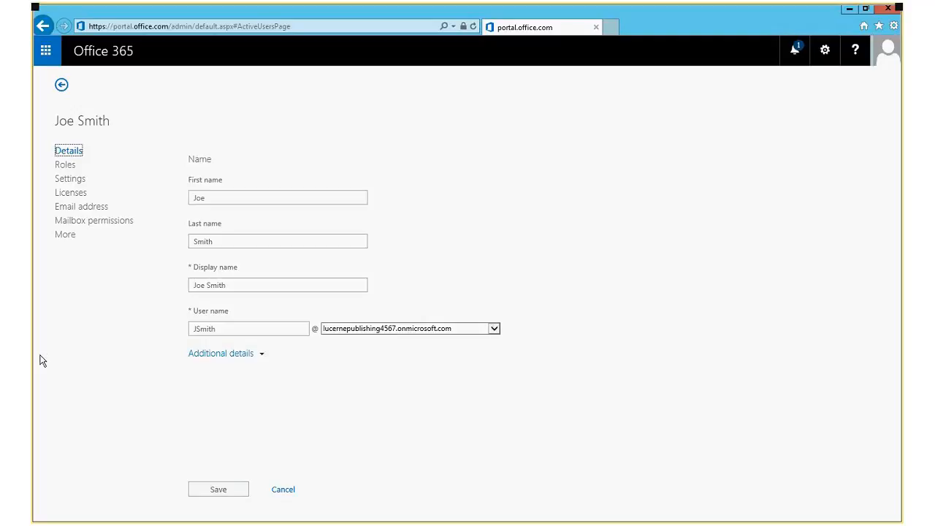
{"action": "left_click", "coordinate": [238, 286]}
{"action": "left_click", "coordinate": [241, 197]}
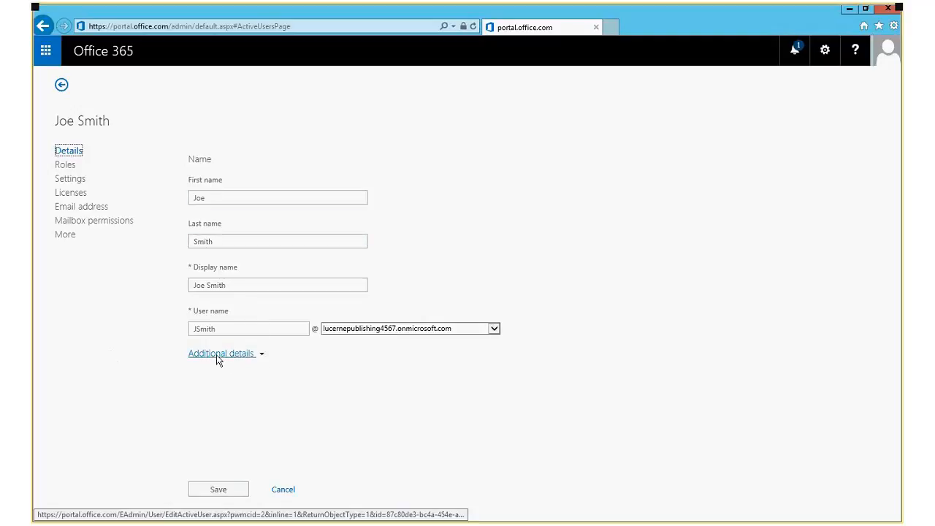
{"action": "left_click", "coordinate": [263, 353]}
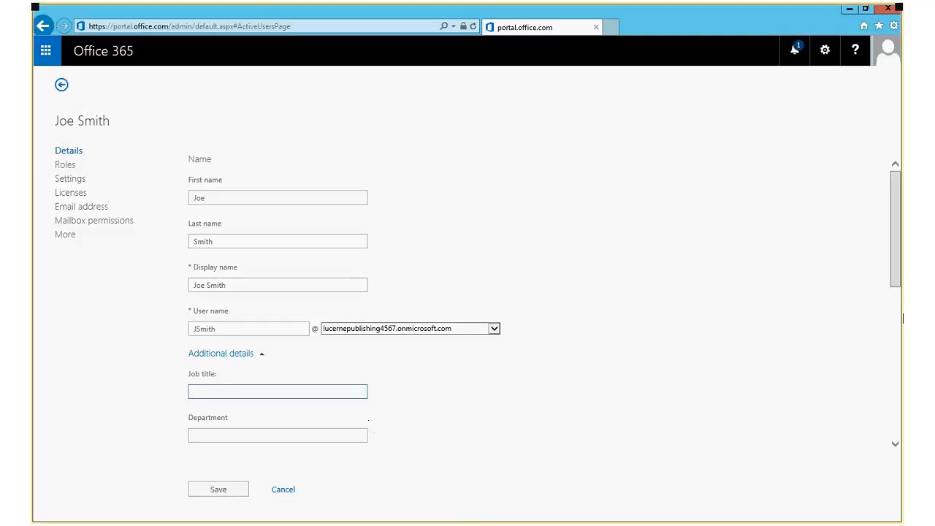
{"action": "scroll", "coordinate": [897, 302], "scroll_direction": "down", "scroll_amount": 4}
{"action": "left_click_drag", "start_coordinate": [903, 394], "coordinate": [875, 241]}
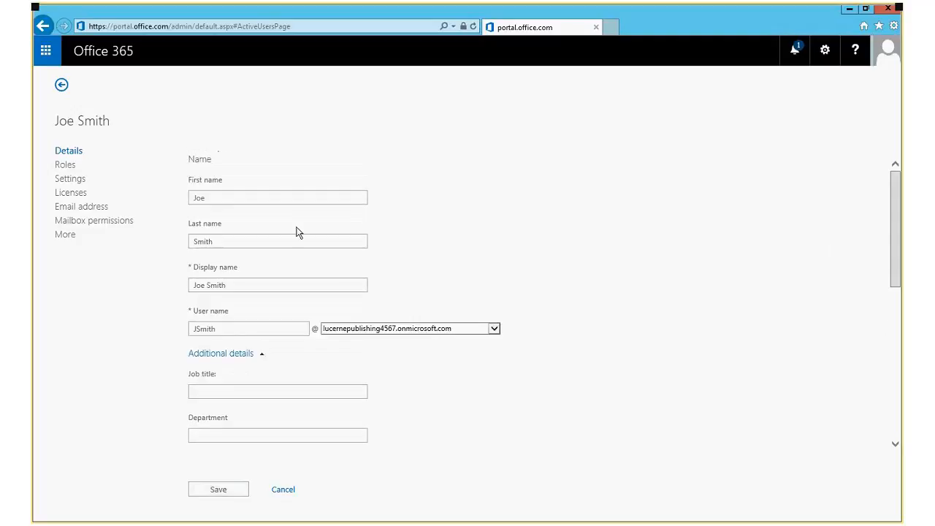
{"action": "left_click", "coordinate": [64, 166]}
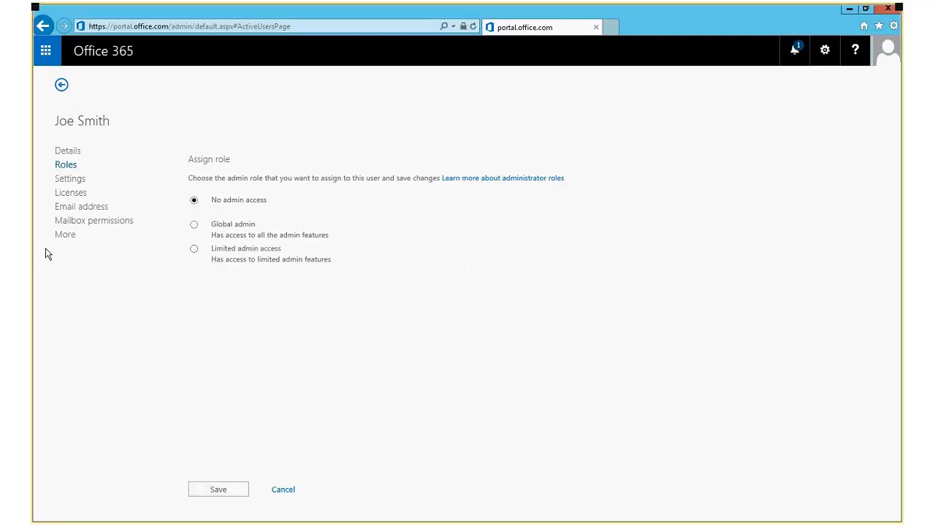
Review sign-in status and licenses, expanding Office 365 Enterprise E3 to list its service plans.
{"action": "left_click", "coordinate": [69, 182]}
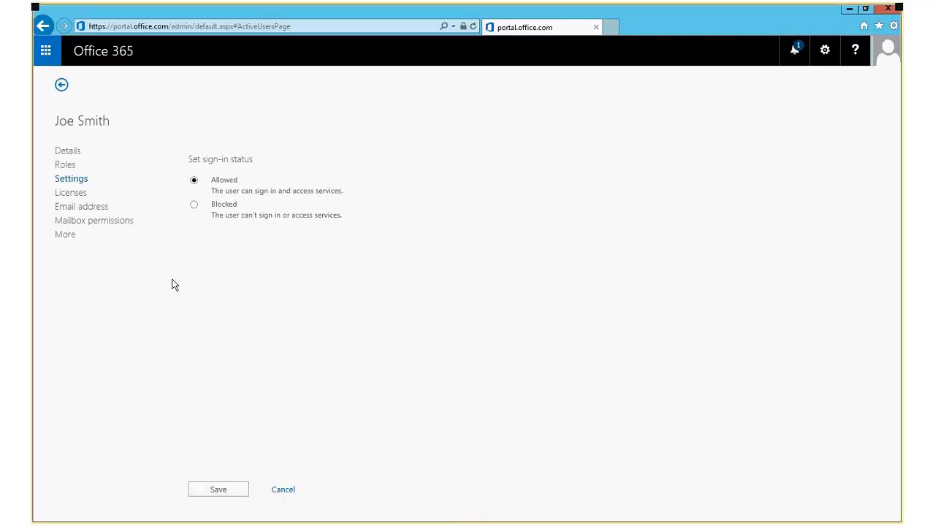
{"action": "left_click", "coordinate": [73, 192]}
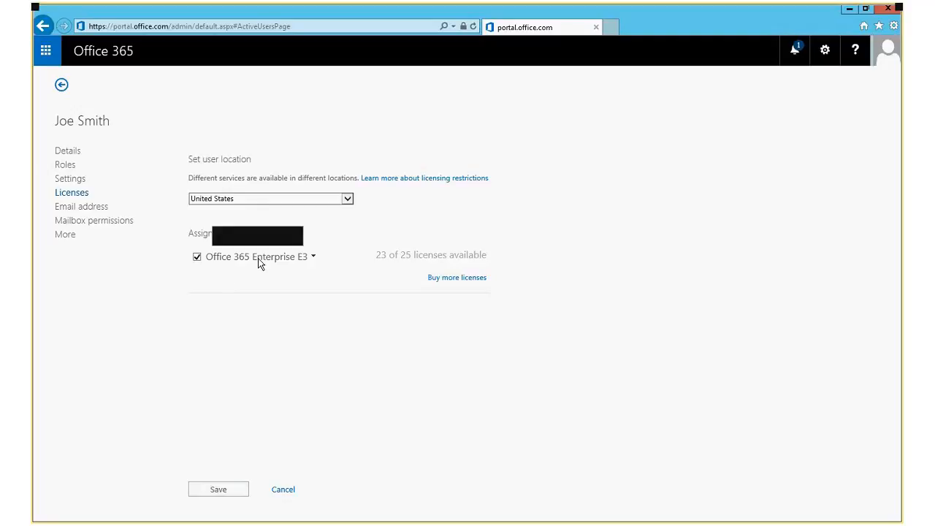
{"action": "left_click_drag", "start_coordinate": [378, 255], "coordinate": [494, 255]}
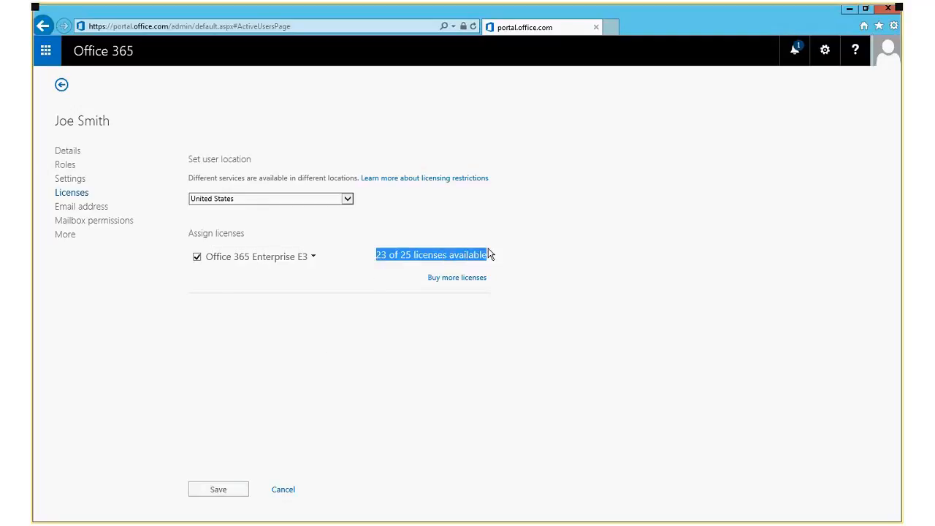
{"action": "left_click", "coordinate": [590, 261]}
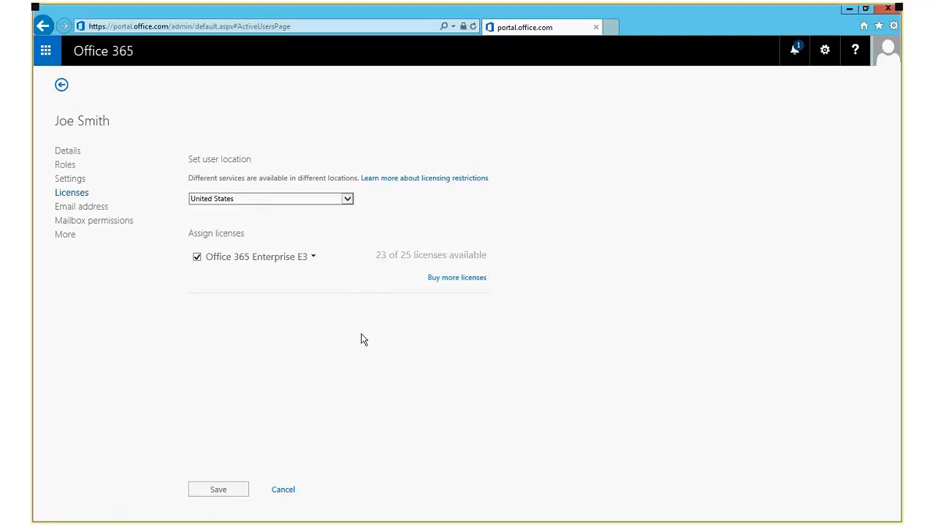
{"action": "left_click", "coordinate": [314, 257]}
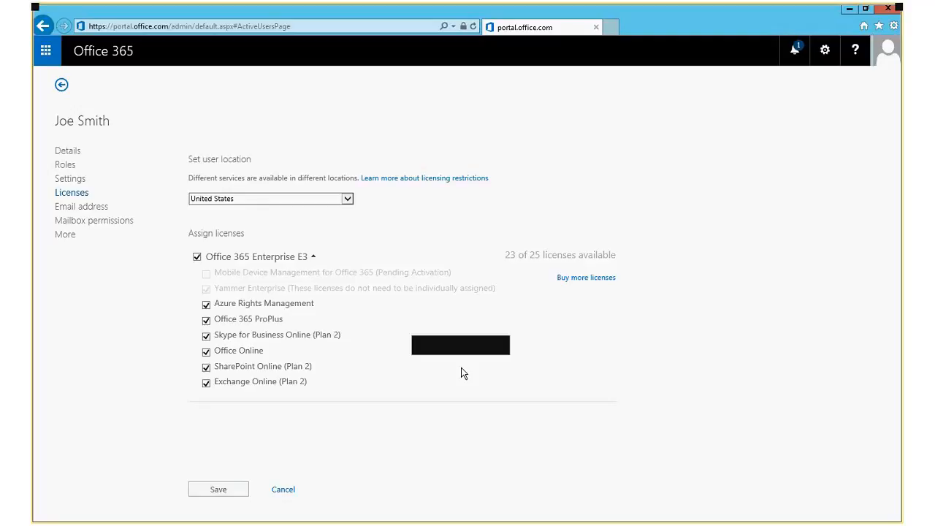
Show the user's Email address section with its single primary address.
{"action": "left_click", "coordinate": [91, 209]}
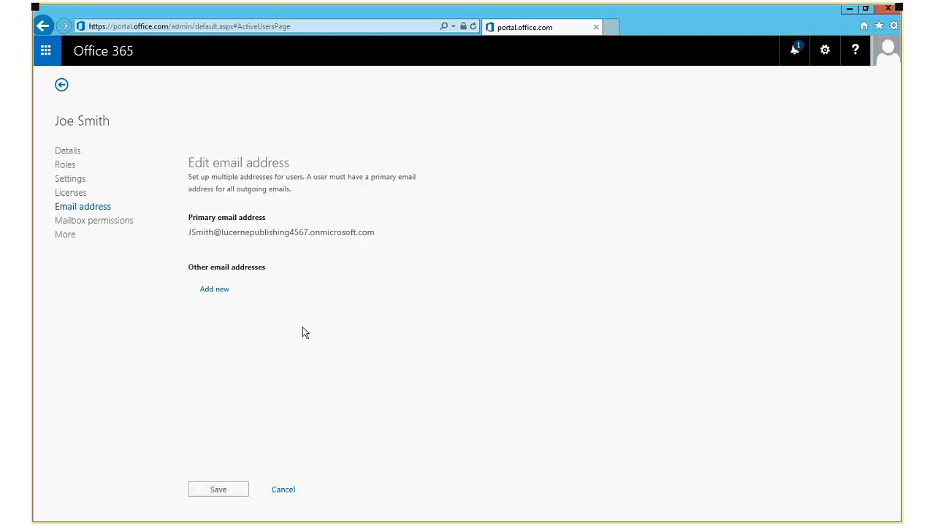
Look through Mailbox permissions, More and Details, then cancel back to Active Users.
{"action": "left_click", "coordinate": [110, 221]}
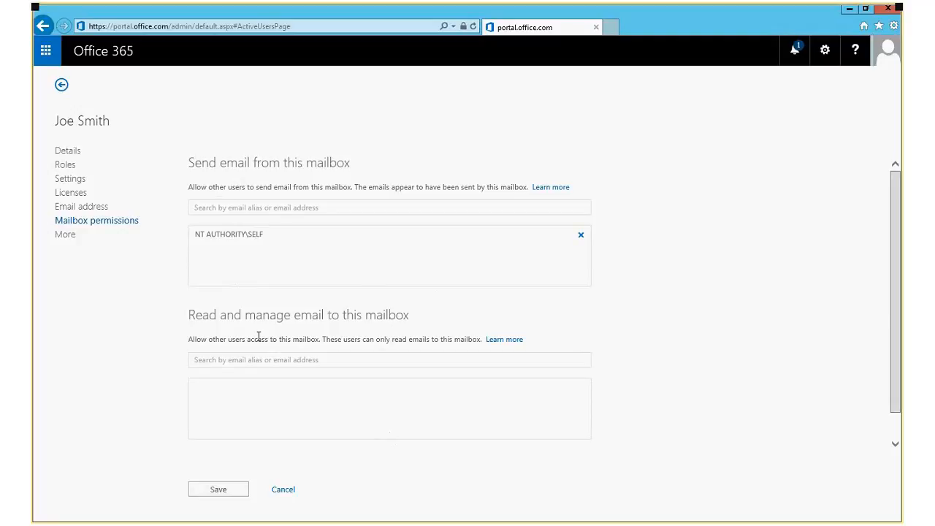
{"action": "left_click", "coordinate": [65, 235]}
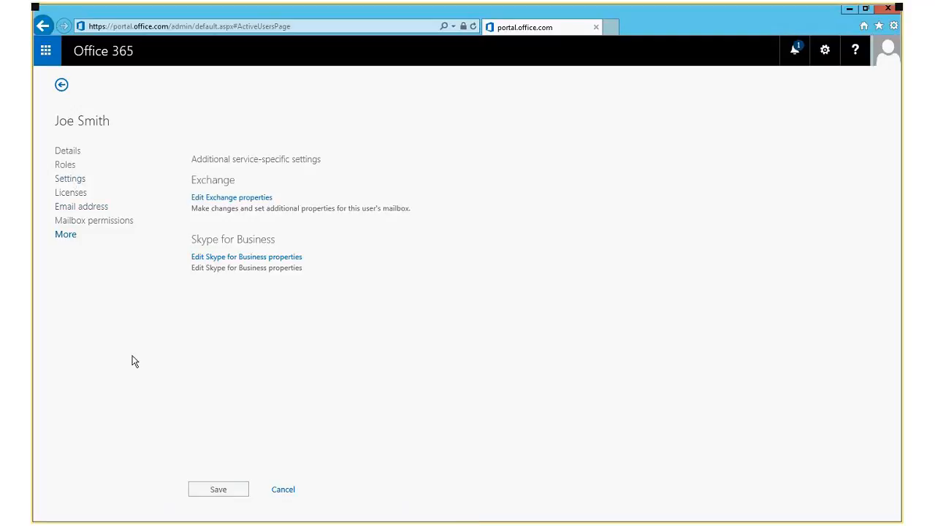
{"action": "left_click", "coordinate": [79, 153]}
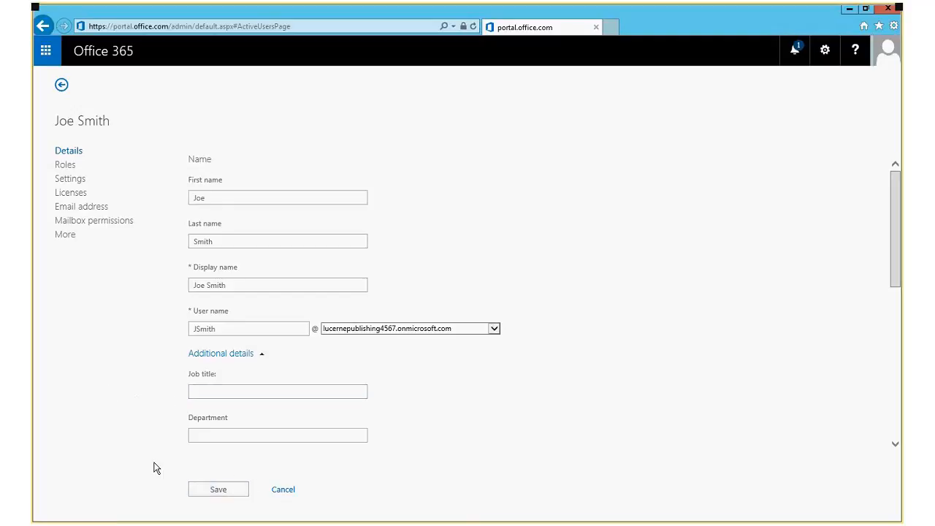
{"action": "left_click", "coordinate": [281, 490]}
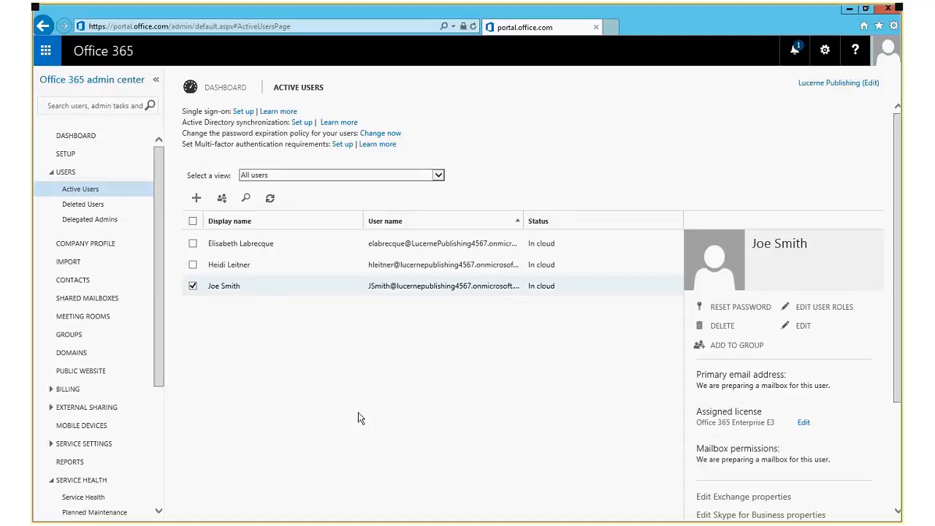
Select a second user, start a bulk edit of both, and continue past the details form.
{"action": "left_click", "coordinate": [192, 244]}
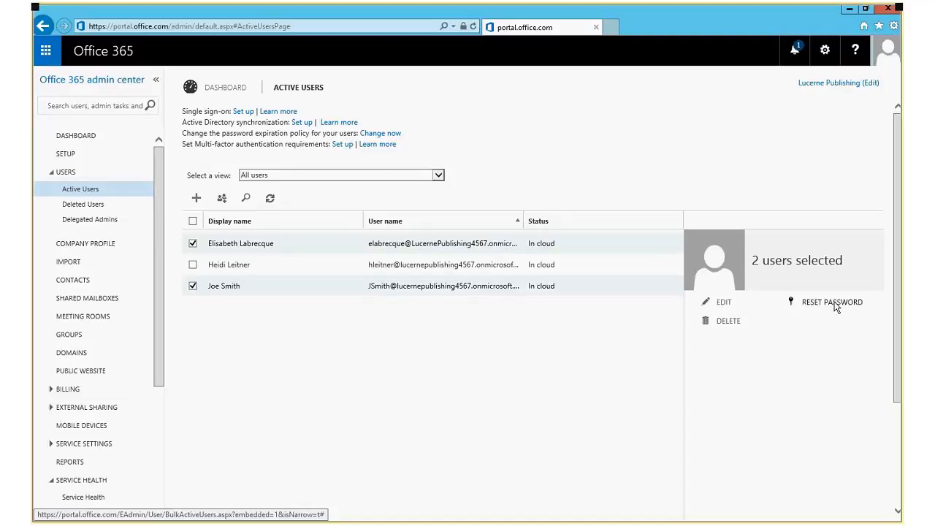
{"action": "left_click", "coordinate": [721, 302]}
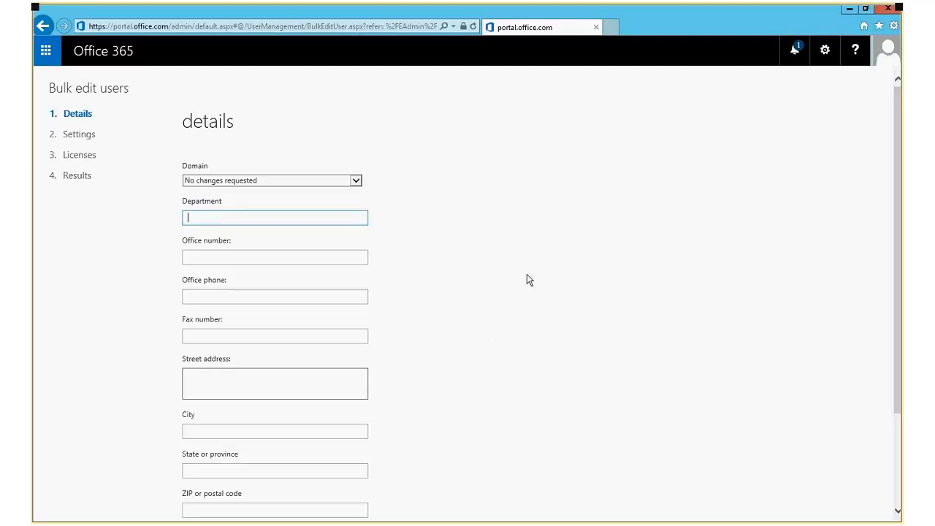
{"action": "scroll", "coordinate": [402, 138], "scroll_direction": "down", "scroll_amount": 2}
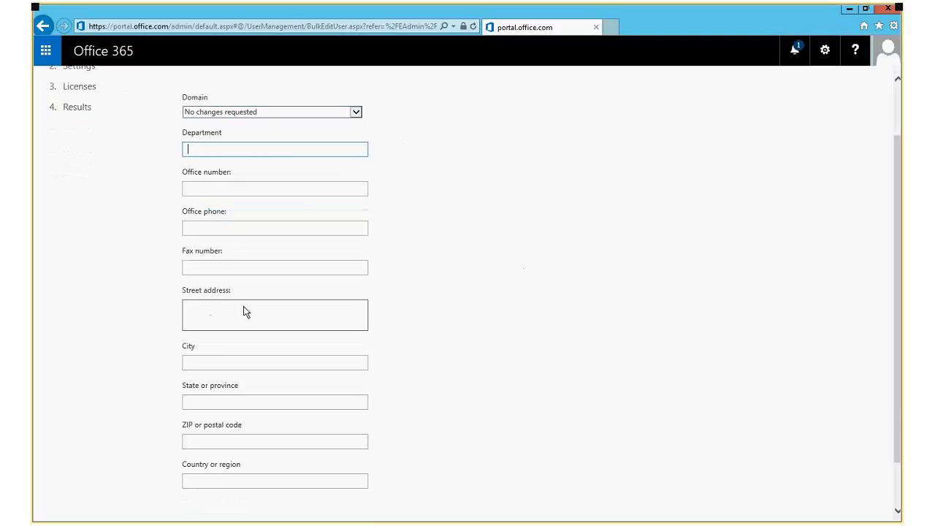
{"action": "scroll", "coordinate": [316, 328], "scroll_direction": "down", "scroll_amount": 2}
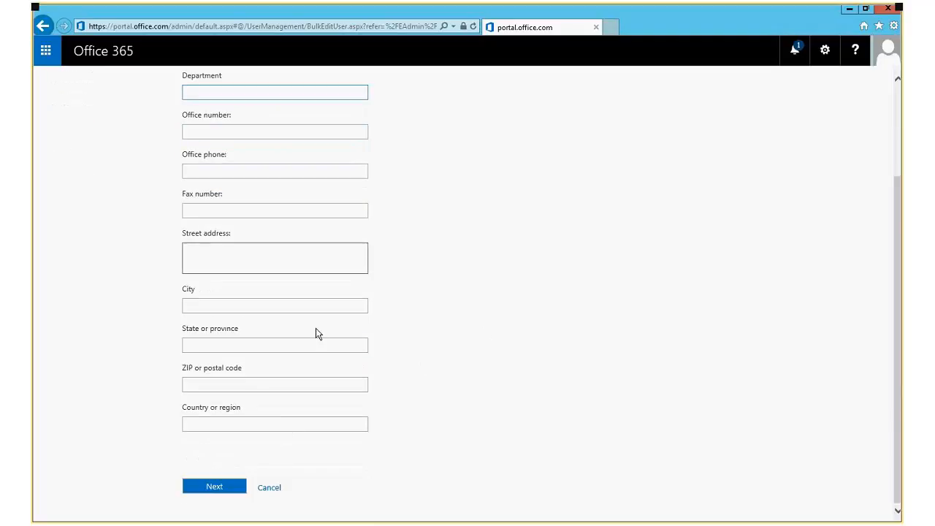
{"action": "scroll", "coordinate": [501, 356], "scroll_direction": "up", "scroll_amount": 4}
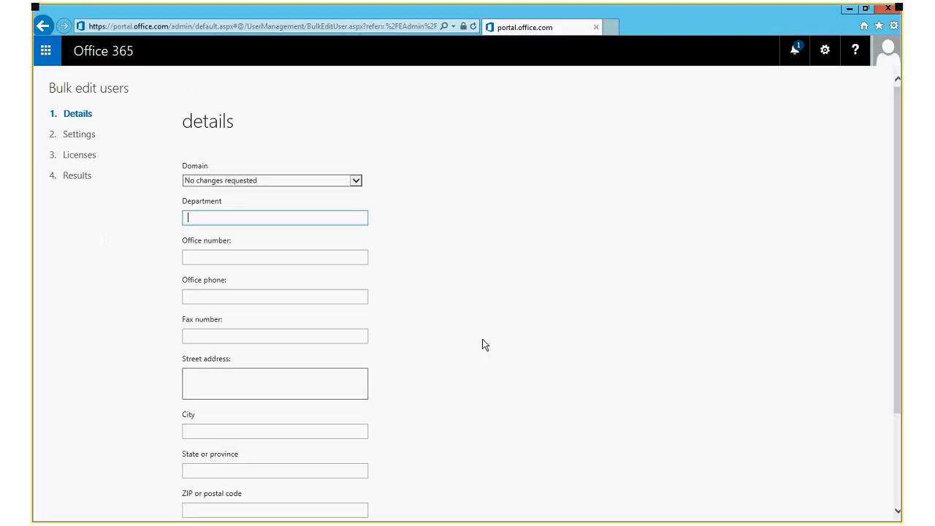
{"action": "scroll", "coordinate": [409, 409], "scroll_direction": "down", "scroll_amount": 2}
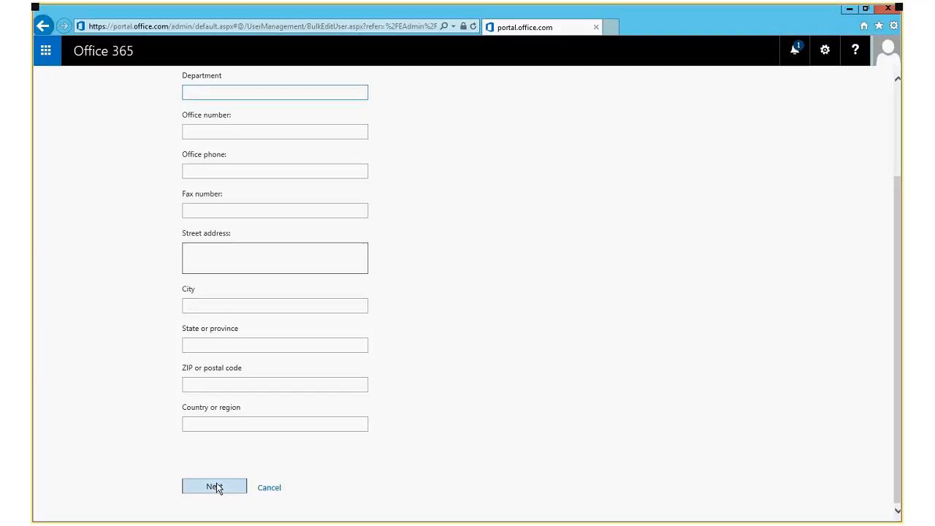
{"action": "left_click", "coordinate": [215, 486]}
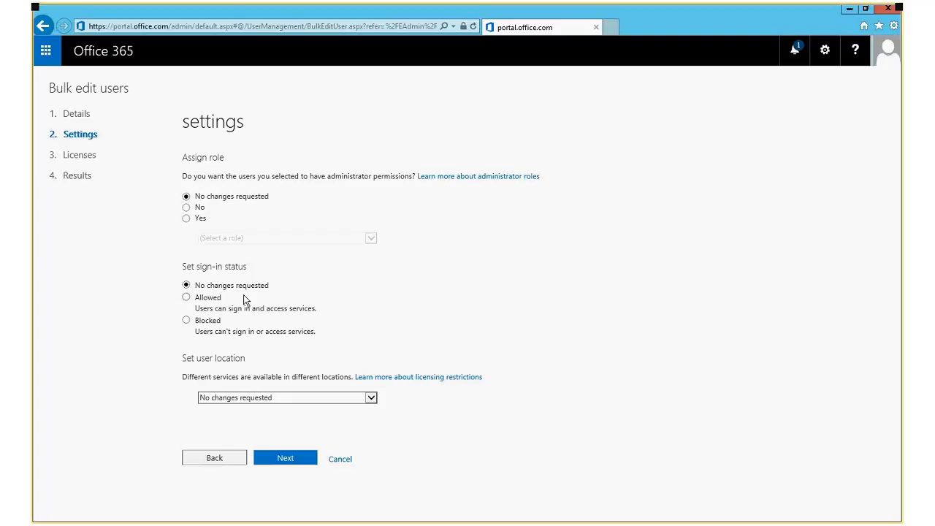
Continue past Settings and submit the bulk edit with license assignments unchanged.
{"action": "left_click", "coordinate": [288, 460]}
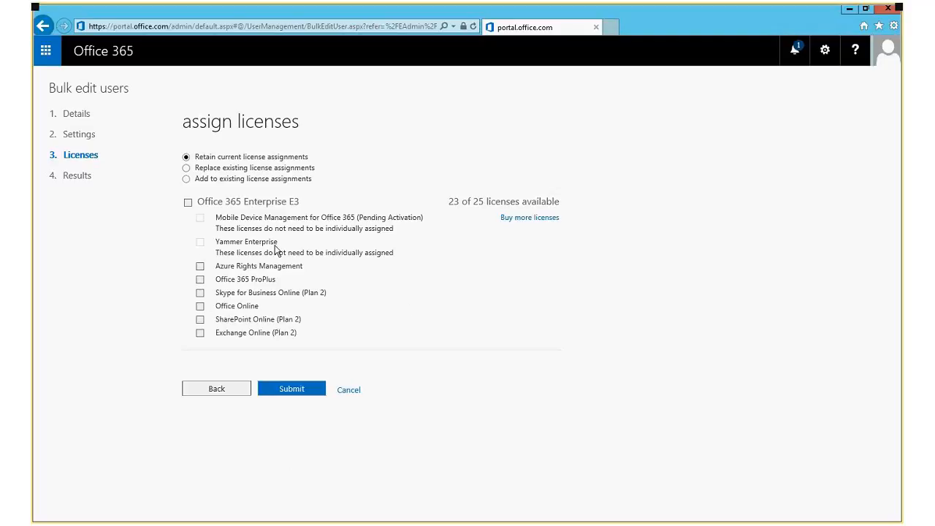
{"action": "left_click", "coordinate": [294, 392]}
{"action": "left_click", "coordinate": [349, 391]}
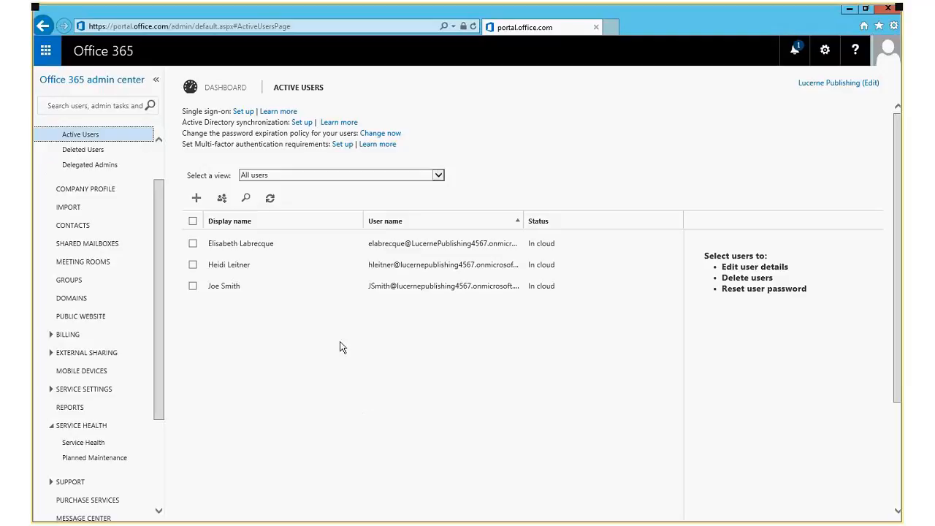
Preview the bulk-add users page, then return to Active Users and select one user's summary.
{"action": "left_click", "coordinate": [228, 198]}
{"action": "scroll", "coordinate": [160, 246], "scroll_direction": "up", "scroll_amount": 1}
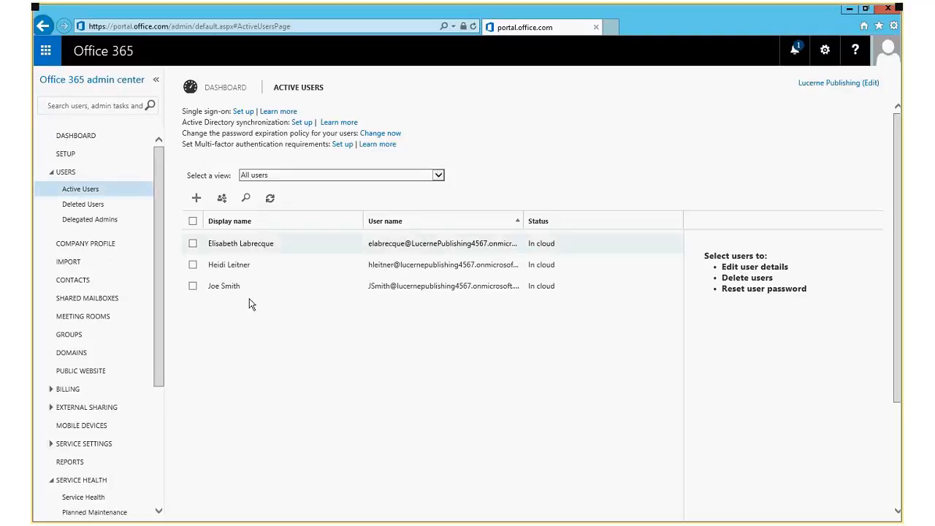
{"action": "left_click", "coordinate": [193, 286]}
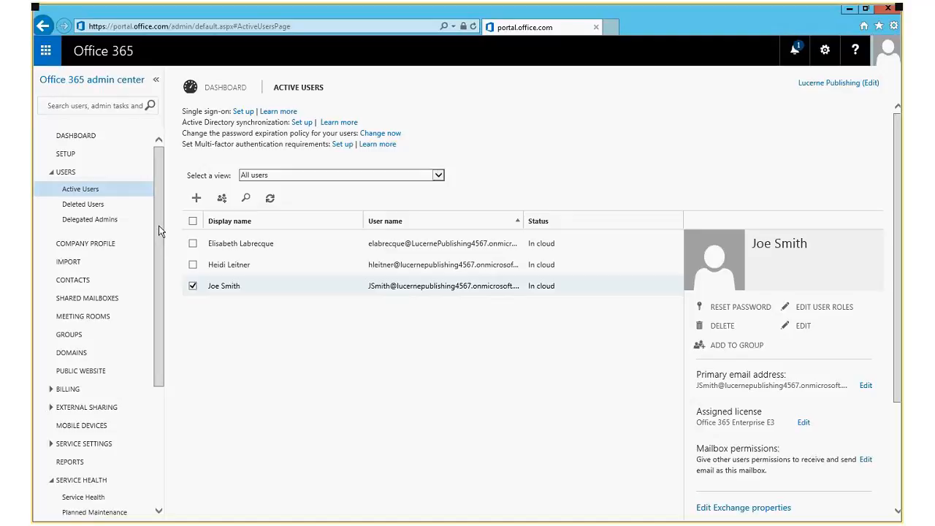
Open Shared Mailboxes from the left navigation to show its empty list.
{"action": "scroll", "coordinate": [154, 226], "scroll_direction": "down", "scroll_amount": 2}
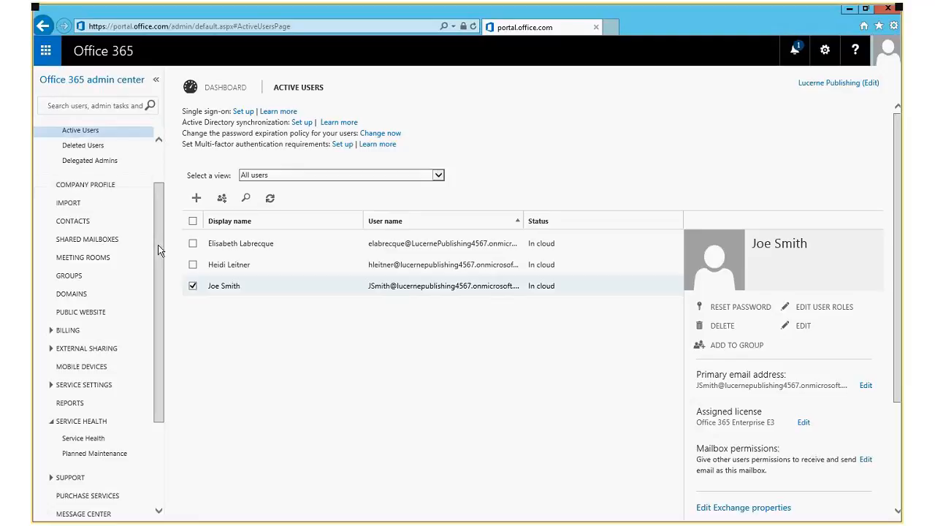
{"action": "left_click", "coordinate": [89, 244]}
{"action": "left_click", "coordinate": [95, 136]}
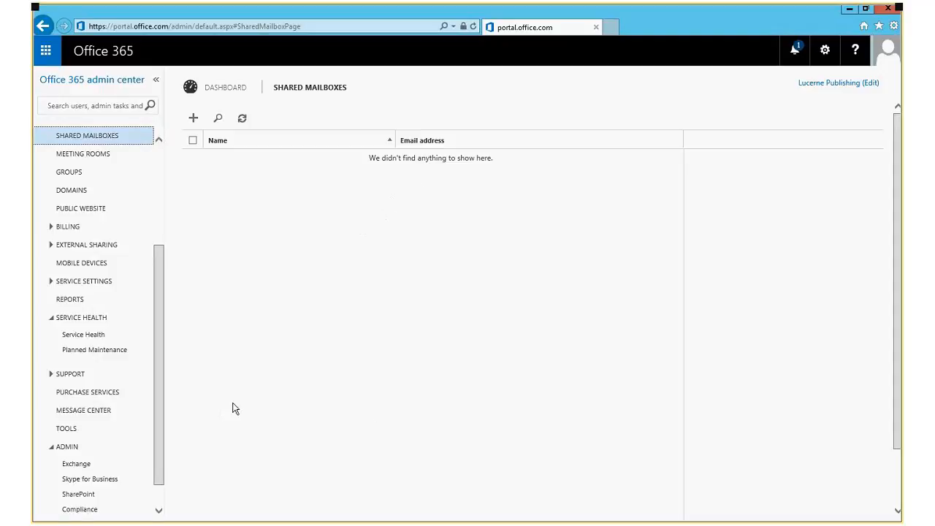
{"action": "scroll", "coordinate": [161, 422], "scroll_direction": "down", "scroll_amount": 1}
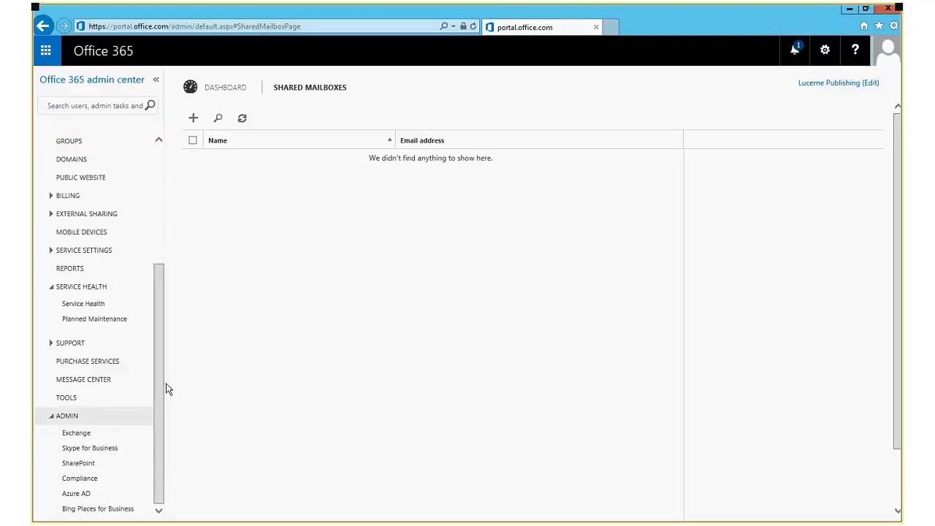
{"action": "left_click_drag", "start_coordinate": [157, 389], "coordinate": [162, 305]}
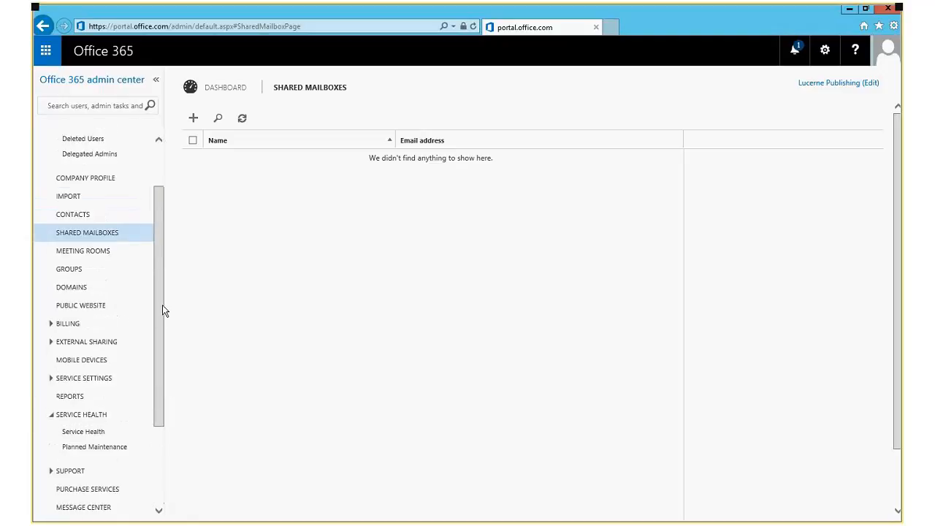
{"action": "left_click", "coordinate": [80, 272]}
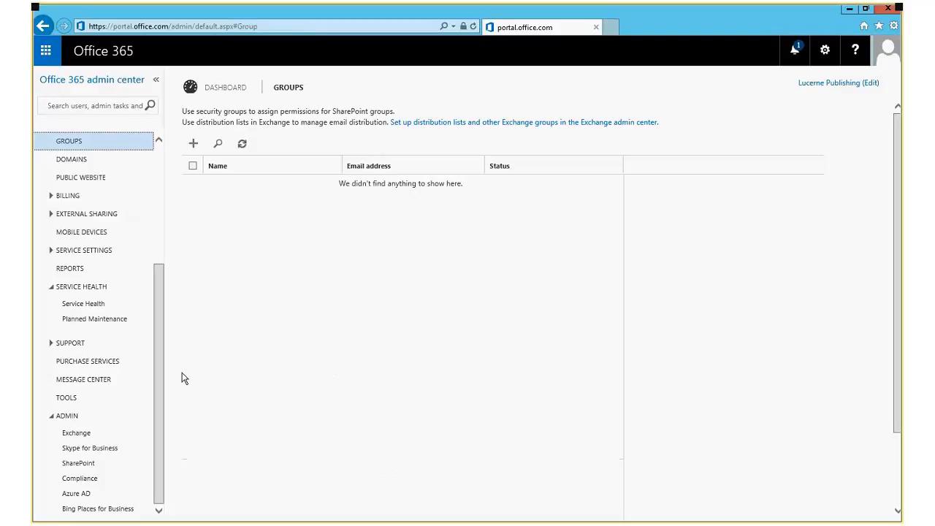
{"action": "left_click_drag", "start_coordinate": [157, 390], "coordinate": [156, 268]}
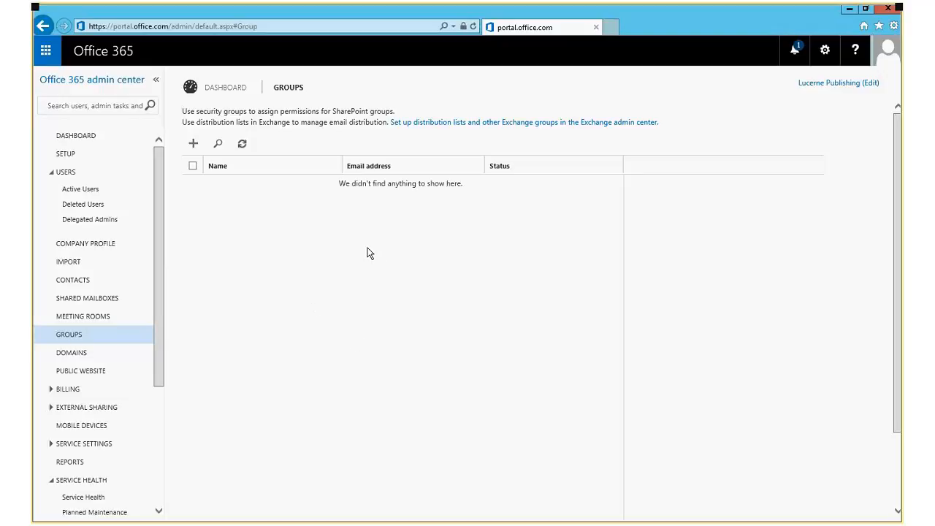
{"action": "left_click_drag", "start_coordinate": [404, 112], "coordinate": [182, 112]}
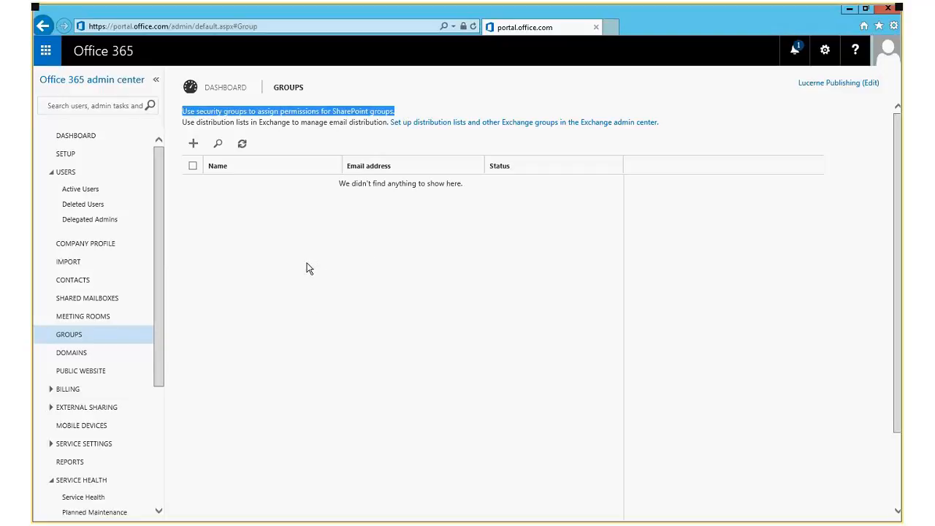
{"action": "left_click", "coordinate": [415, 113]}
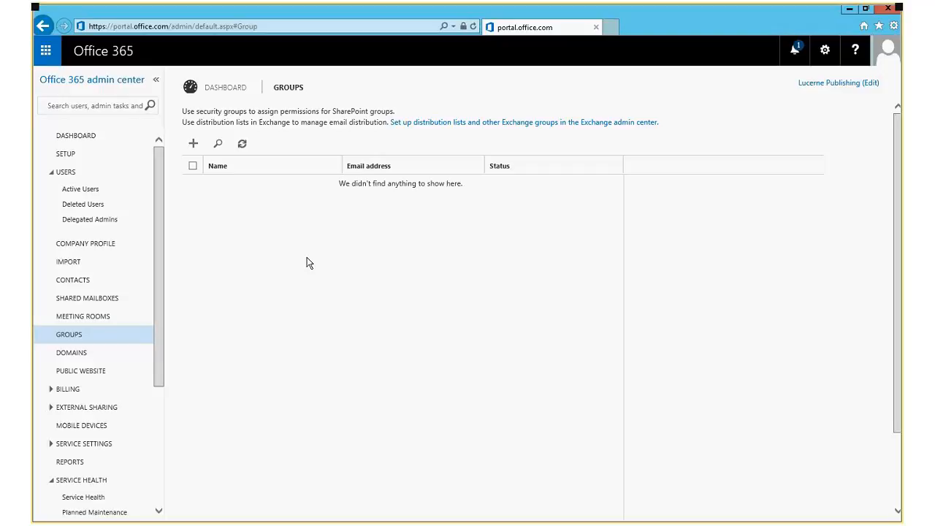
Create security group 'Sales' with description 'Sales Group' and open its empty member list.
{"action": "left_click", "coordinate": [194, 145]}
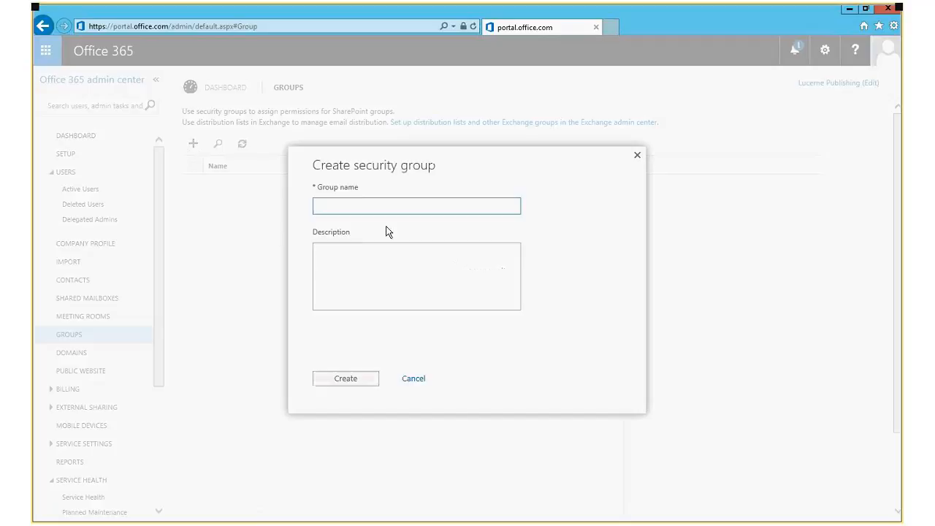
{"action": "type", "text": "Sale"}
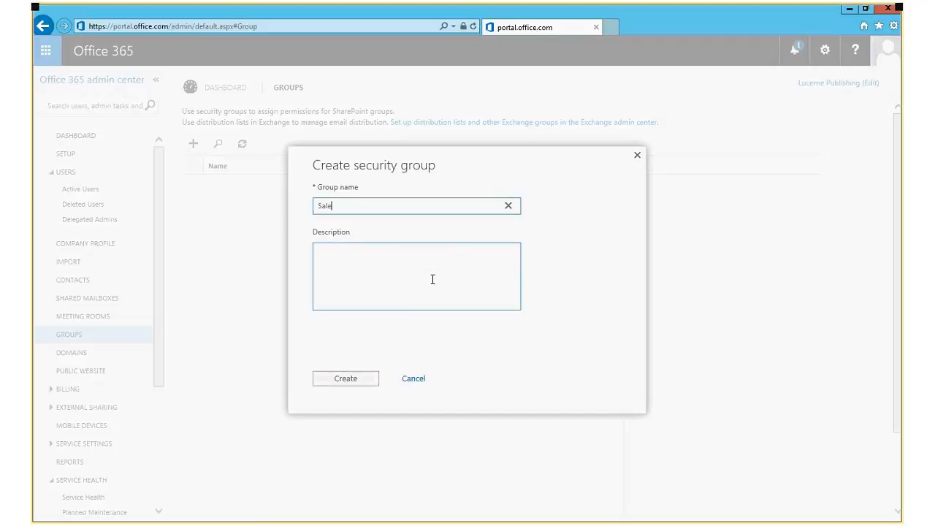
{"action": "type", "text": "s"}
{"action": "left_click", "coordinate": [434, 279]}
{"action": "type", "text": "Sa"}
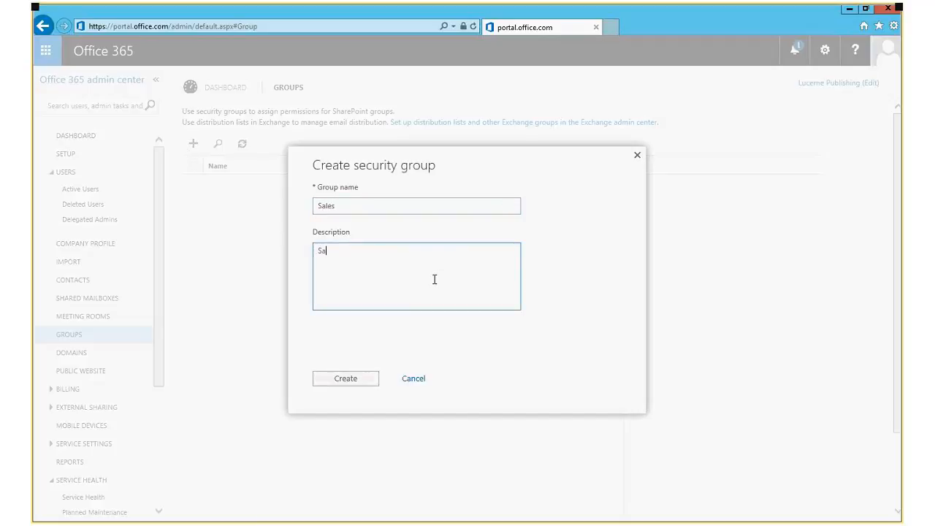
{"action": "type", "text": "les Group"}
{"action": "left_click", "coordinate": [349, 376]}
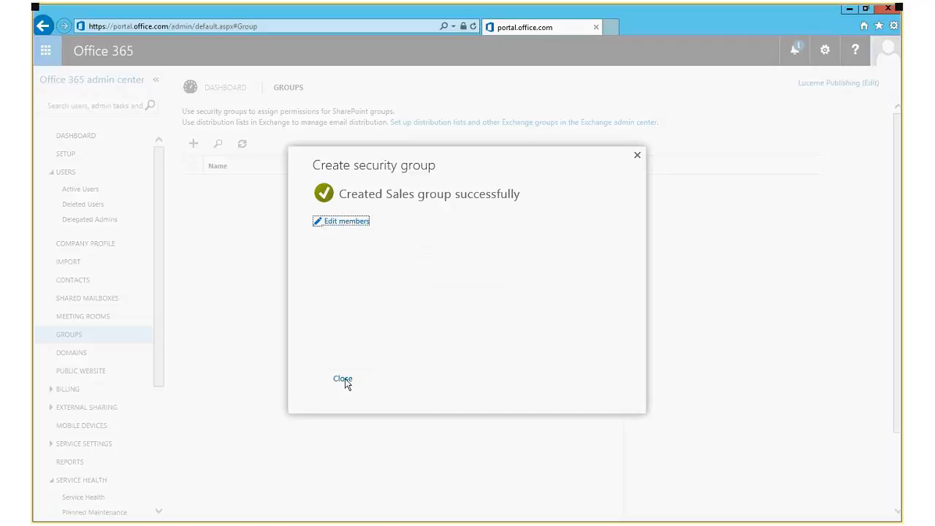
{"action": "left_click", "coordinate": [347, 222]}
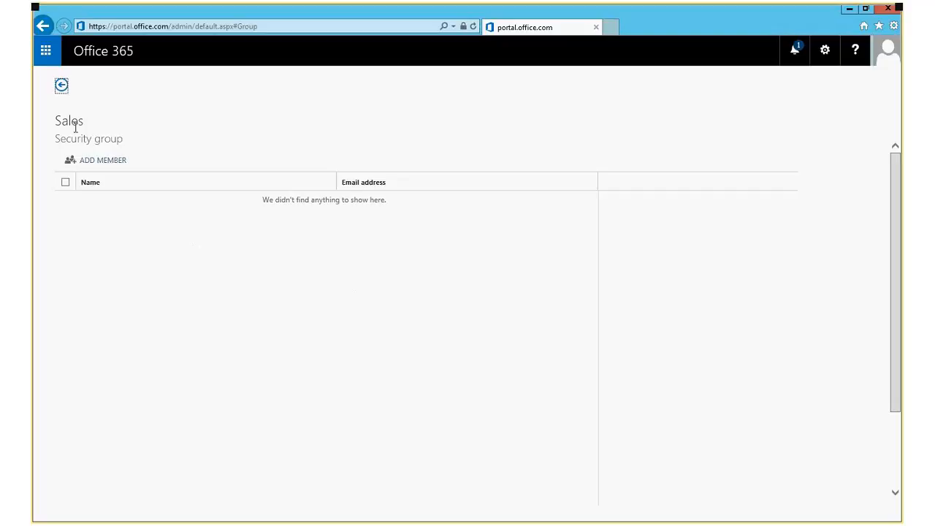
Add the user found by searching 'he' to Sales and close the confirmation.
{"action": "left_click", "coordinate": [99, 161]}
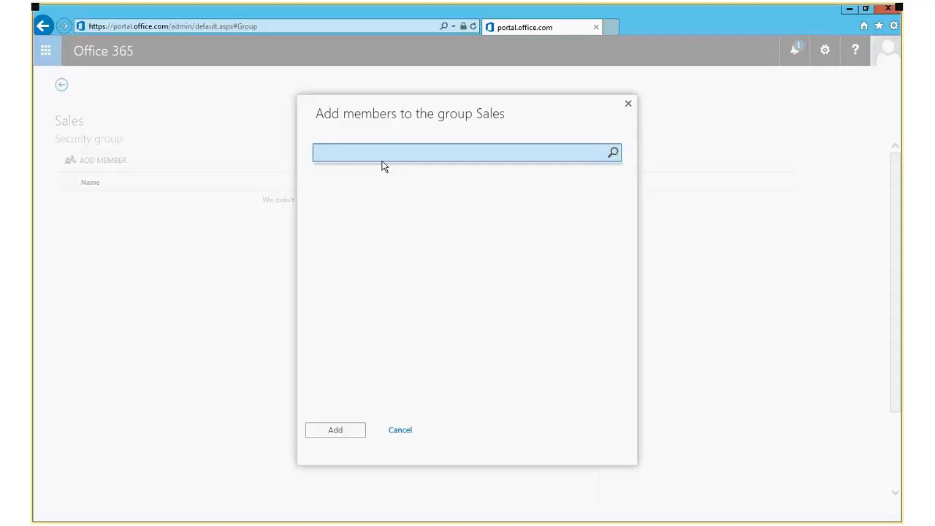
{"action": "type", "text": "he"}
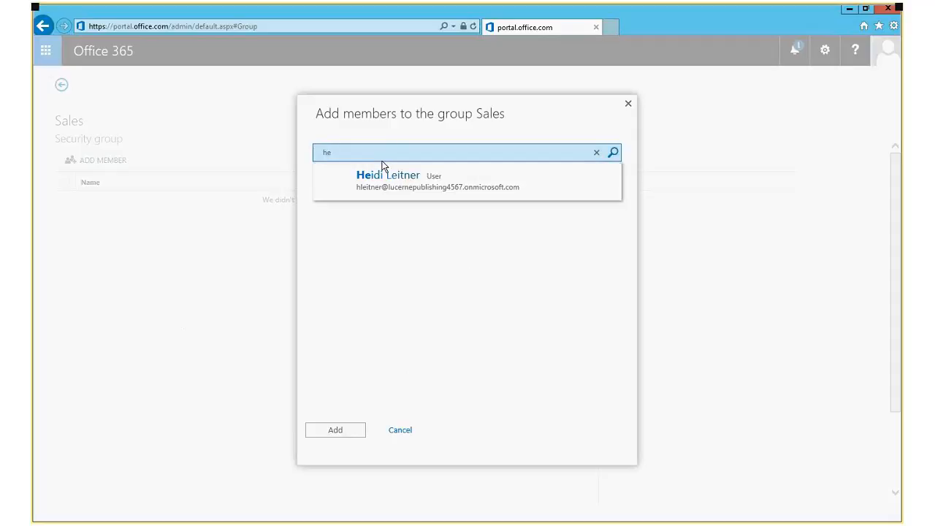
{"action": "left_click", "coordinate": [401, 175]}
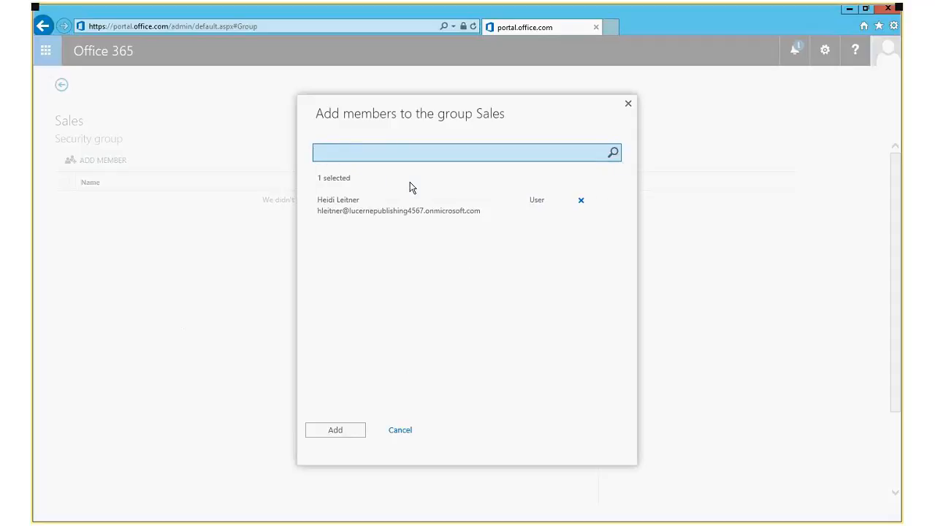
{"action": "left_click", "coordinate": [338, 431]}
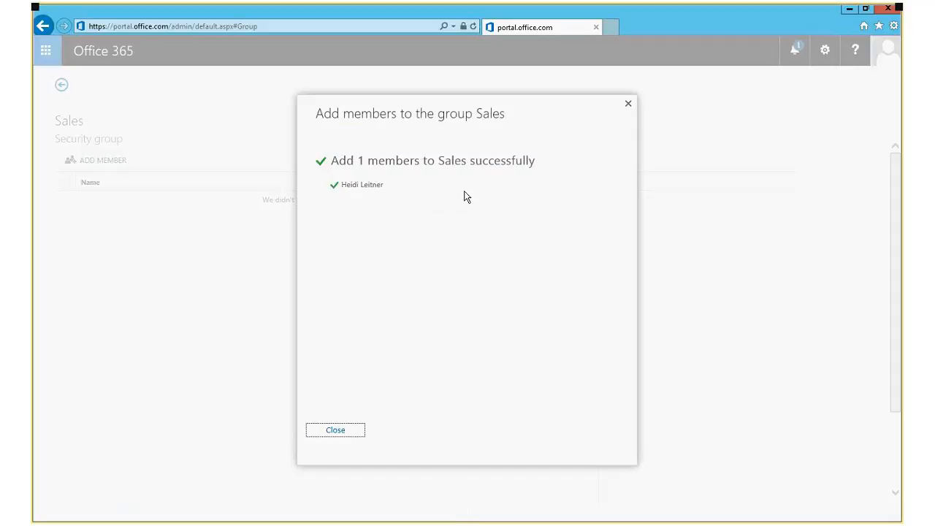
{"action": "left_click", "coordinate": [338, 431]}
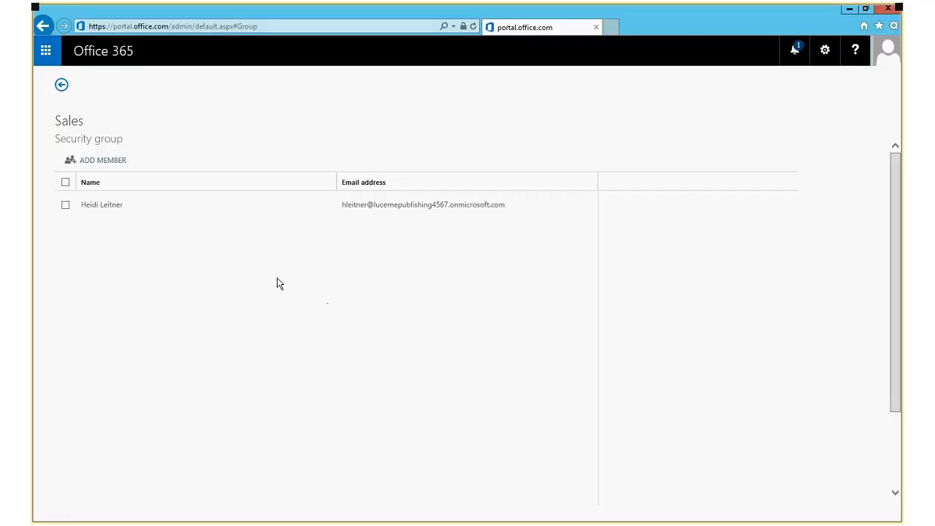
Return to Groups to review the Sales cloud security group, then open Manage domains.
{"action": "left_click", "coordinate": [62, 86]}
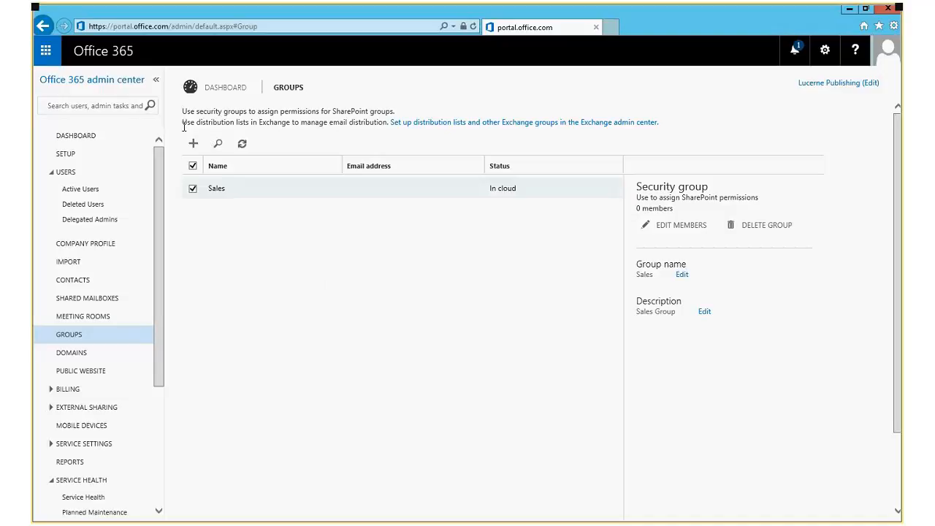
{"action": "left_click_drag", "start_coordinate": [184, 123], "coordinate": [292, 123]}
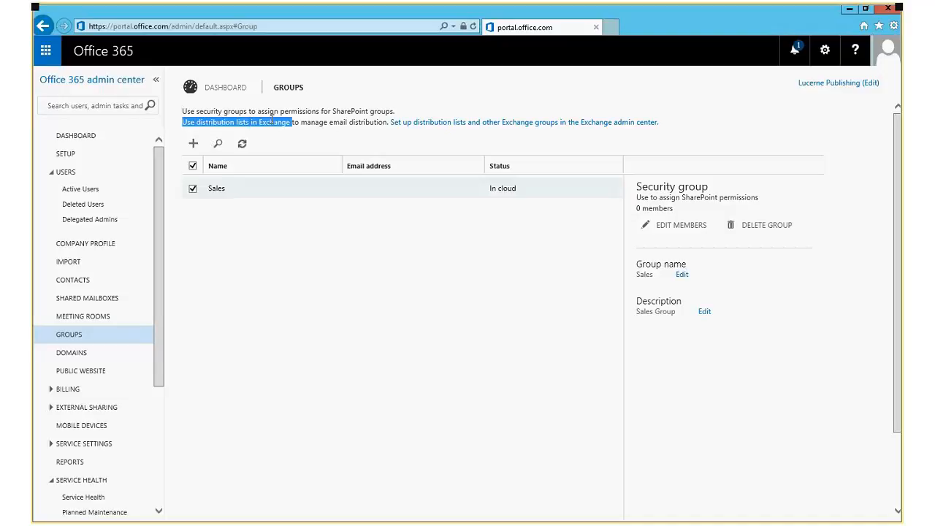
{"action": "left_click", "coordinate": [429, 351]}
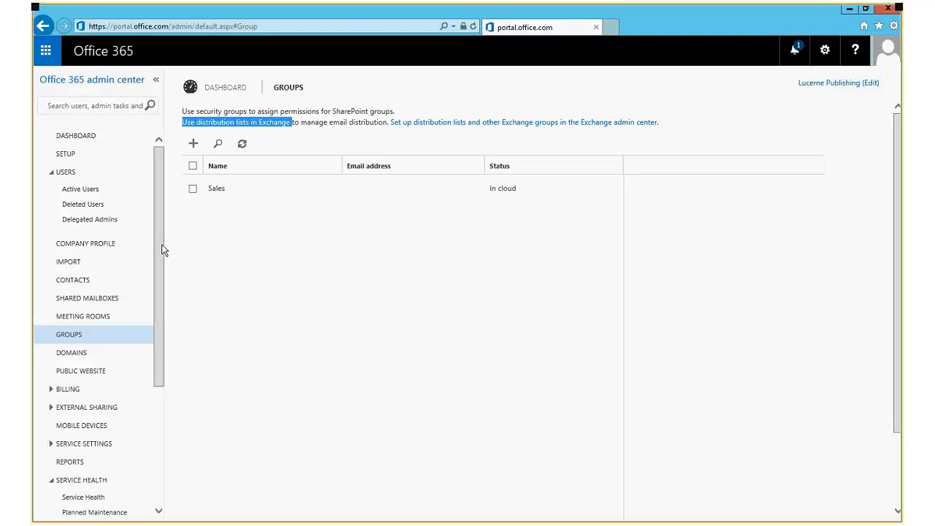
{"action": "left_click_drag", "start_coordinate": [161, 244], "coordinate": [170, 306]}
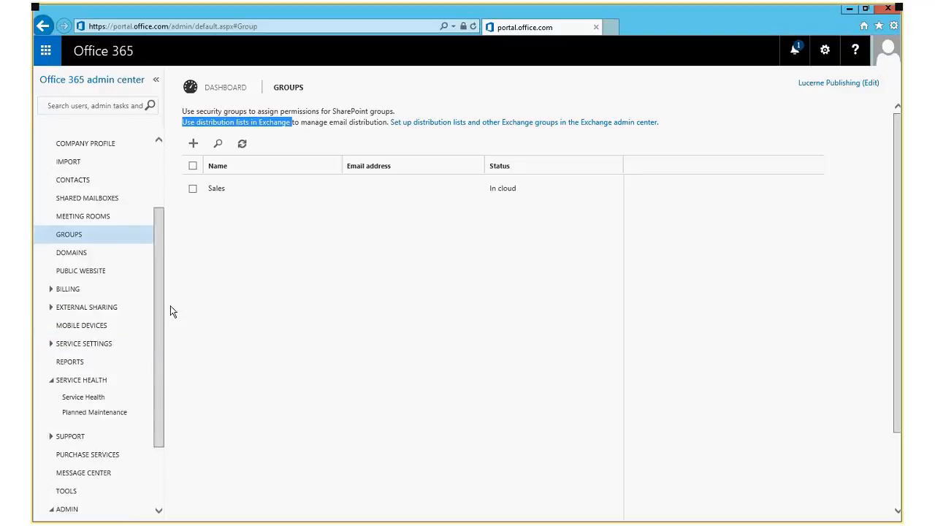
{"action": "left_click", "coordinate": [67, 256]}
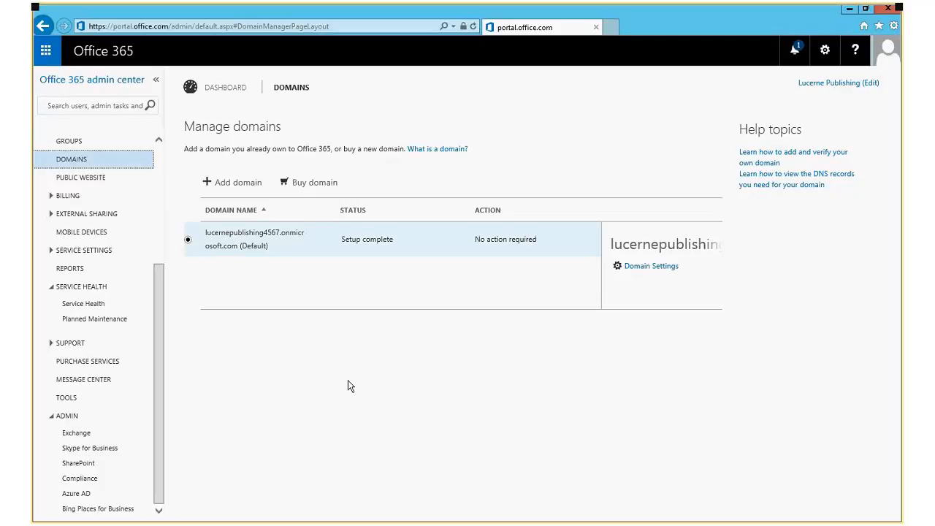
Show Billing Subscriptions with the Office 365 Enterprise E3 Trial, then browse new subscription plans.
{"action": "left_click", "coordinate": [50, 195]}
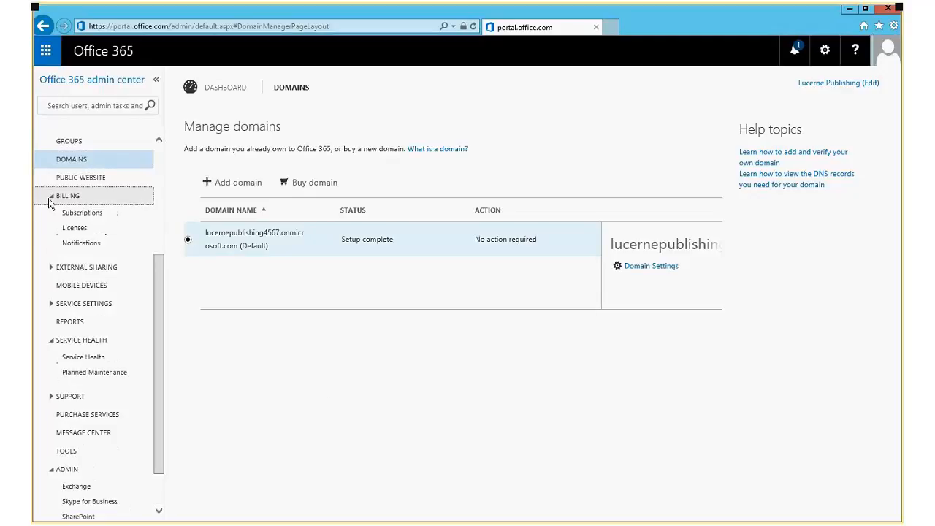
{"action": "left_click", "coordinate": [82, 213]}
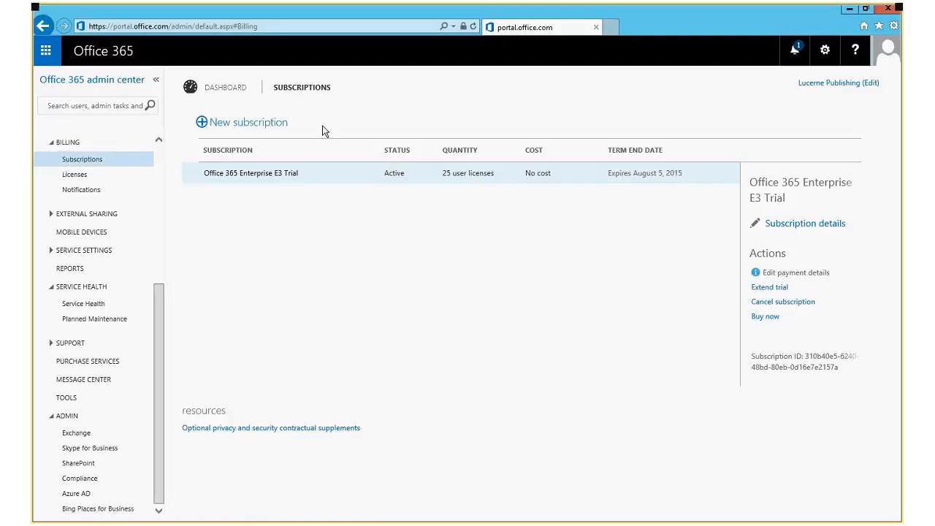
{"action": "left_click", "coordinate": [257, 125]}
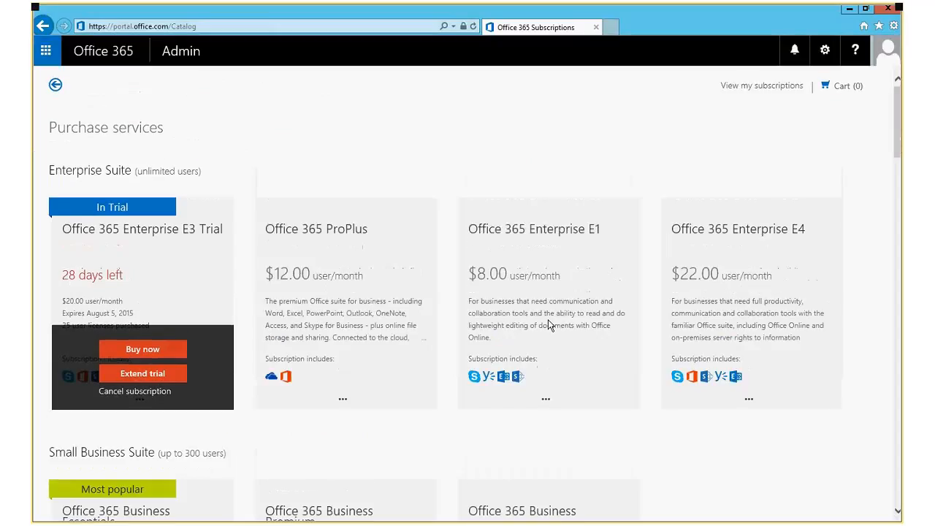
Scroll down through the Purchase services catalog of Office 365 plans.
{"action": "scroll", "coordinate": [646, 310], "scroll_direction": "down", "scroll_amount": 2}
{"action": "scroll", "coordinate": [672, 311], "scroll_direction": "down", "scroll_amount": 2}
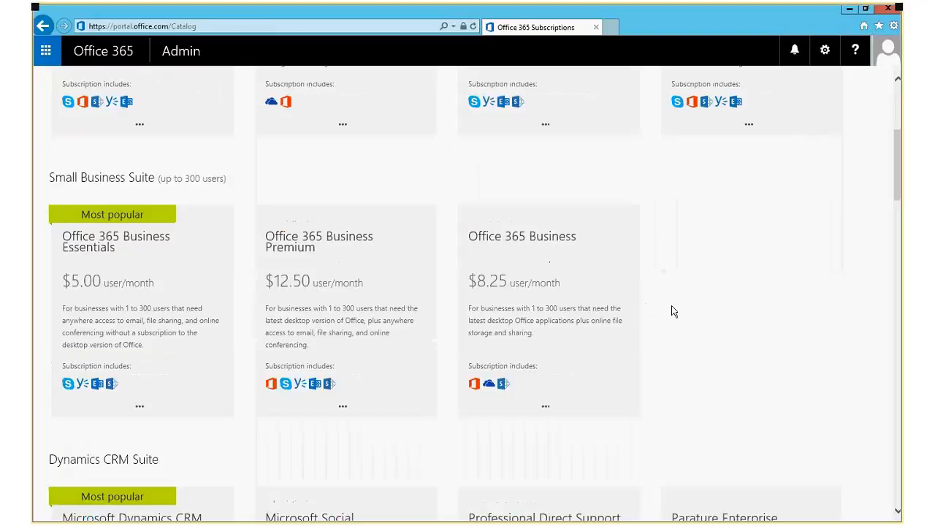
{"action": "scroll", "coordinate": [672, 312], "scroll_direction": "down", "scroll_amount": 2}
{"action": "scroll", "coordinate": [673, 312], "scroll_direction": "down", "scroll_amount": 1}
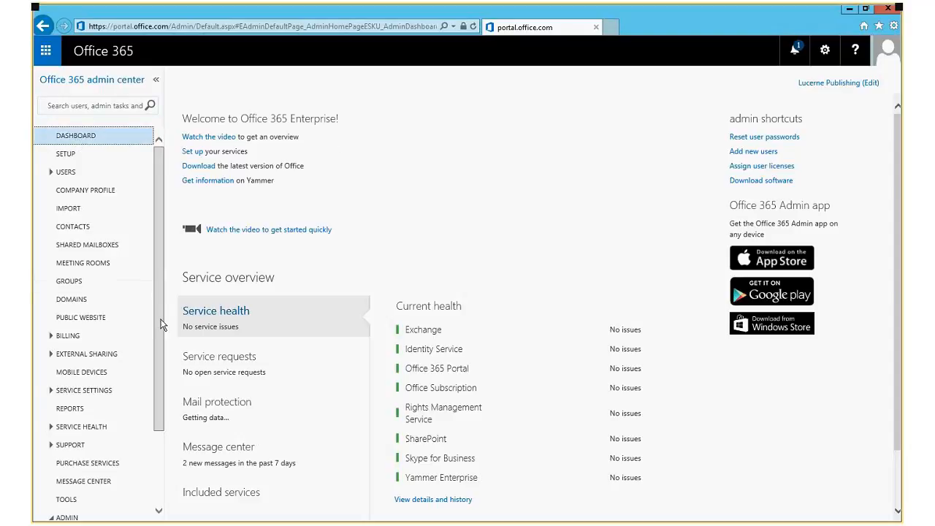
Review billing subscriptions, license counts and the billing Notifications page.
{"action": "scroll", "coordinate": [160, 361], "scroll_direction": "down", "scroll_amount": 3}
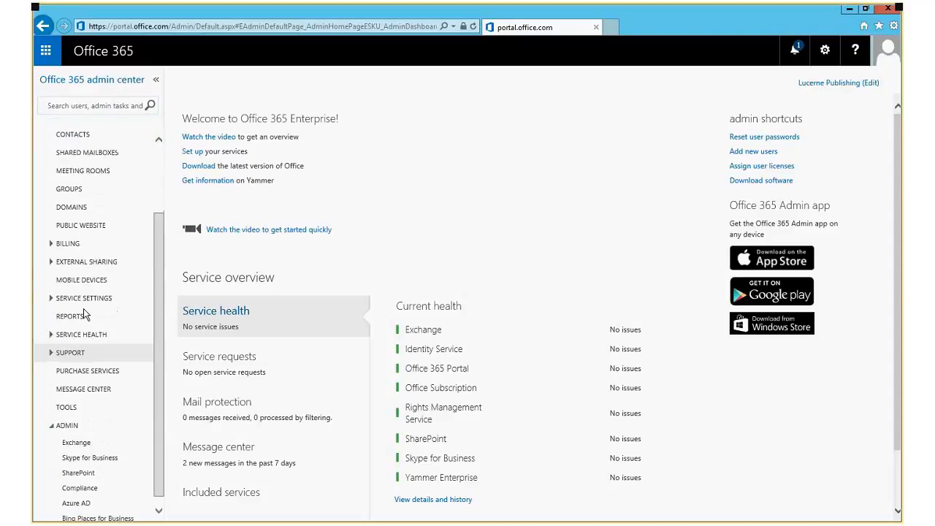
{"action": "left_click", "coordinate": [67, 243]}
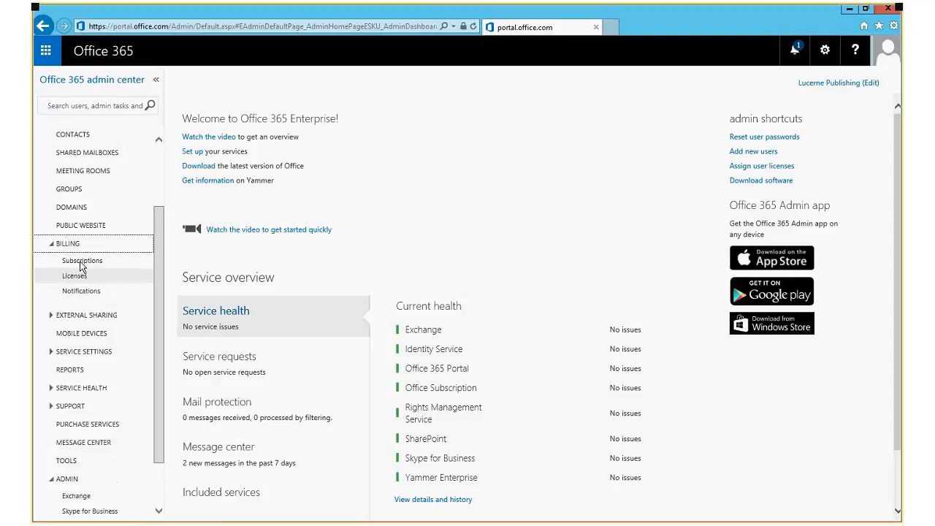
{"action": "left_click", "coordinate": [79, 263]}
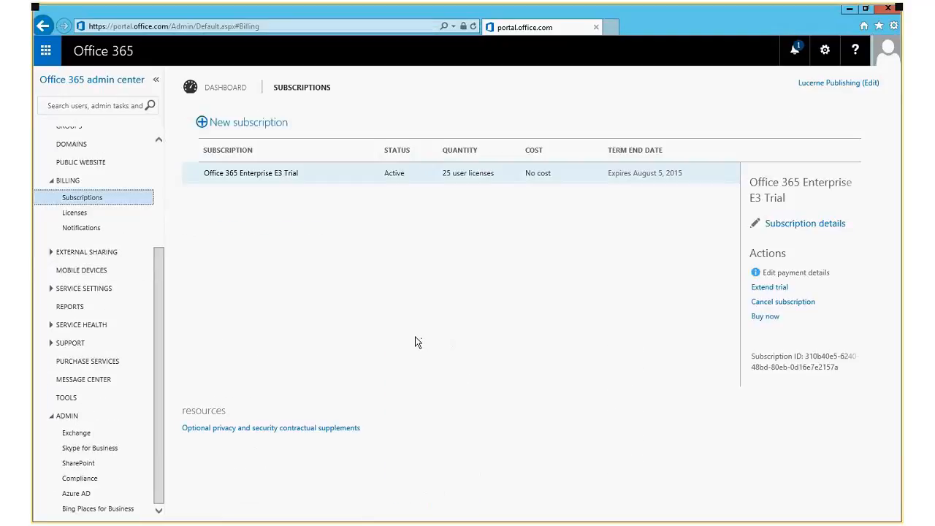
{"action": "left_click", "coordinate": [74, 216]}
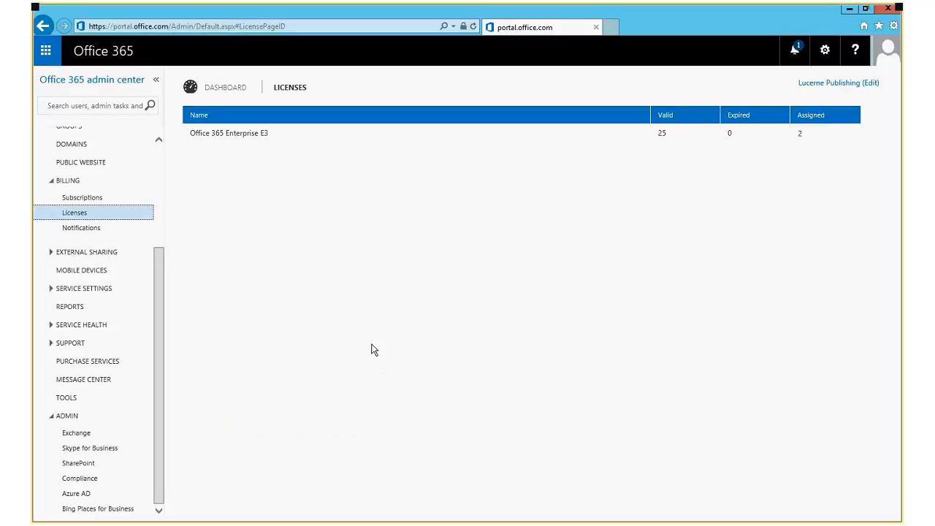
{"action": "left_click", "coordinate": [78, 227]}
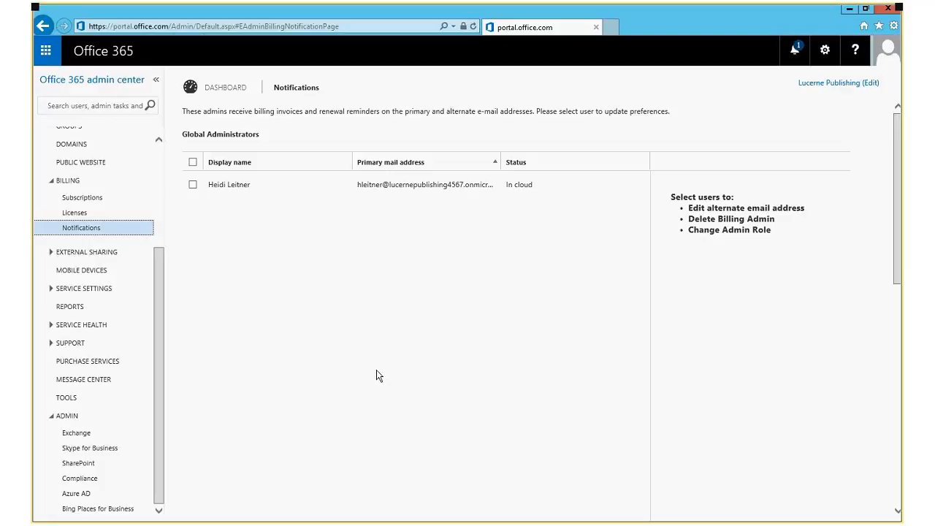
Expand Service Settings to list Mail, Sites, Skype for Business, Updates and other areas.
{"action": "left_click", "coordinate": [51, 288]}
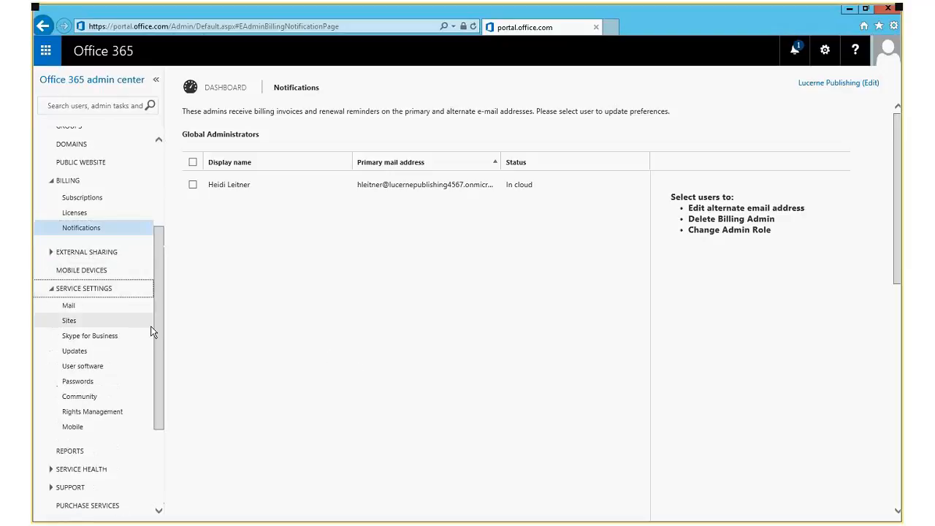
{"action": "scroll", "coordinate": [157, 351], "scroll_direction": "down", "scroll_amount": 2}
{"action": "scroll", "coordinate": [160, 367], "scroll_direction": "down", "scroll_amount": 1}
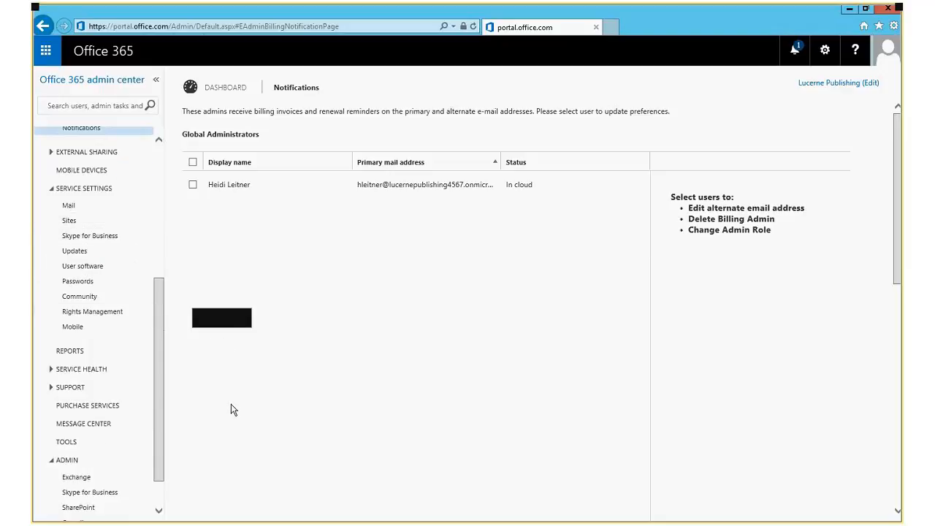
Review the Mail, Sites and Skype for Business service settings.
{"action": "left_click", "coordinate": [71, 207]}
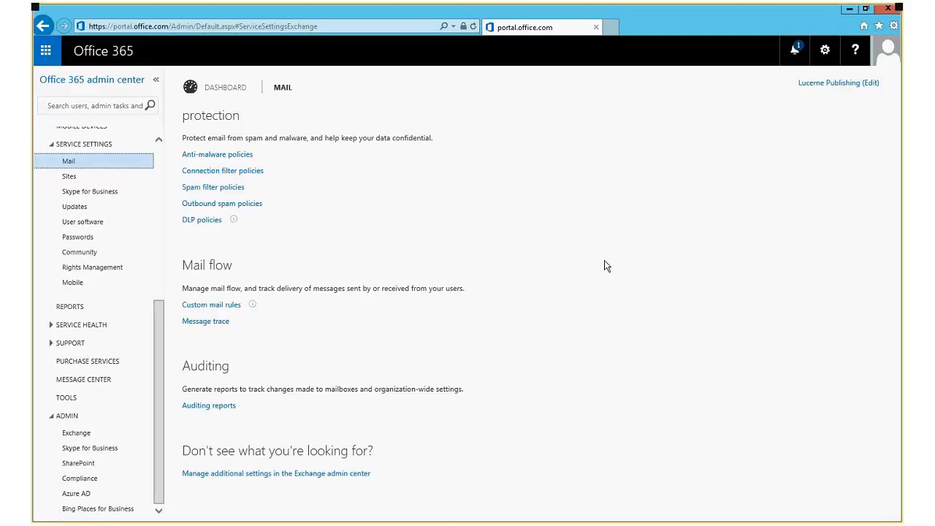
{"action": "left_click", "coordinate": [69, 178]}
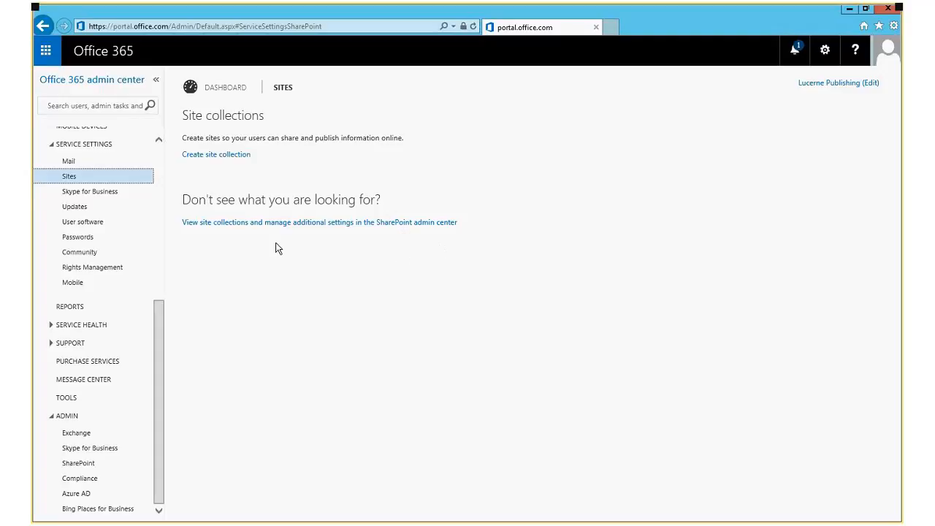
{"action": "left_click", "coordinate": [83, 193]}
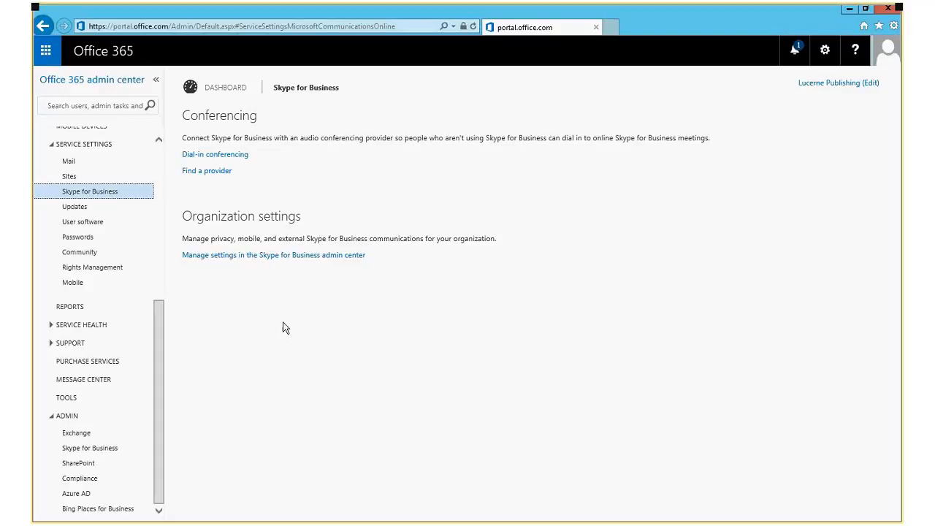
Review the Updates and User software settings, then the password expiration policy.
{"action": "left_click", "coordinate": [70, 210]}
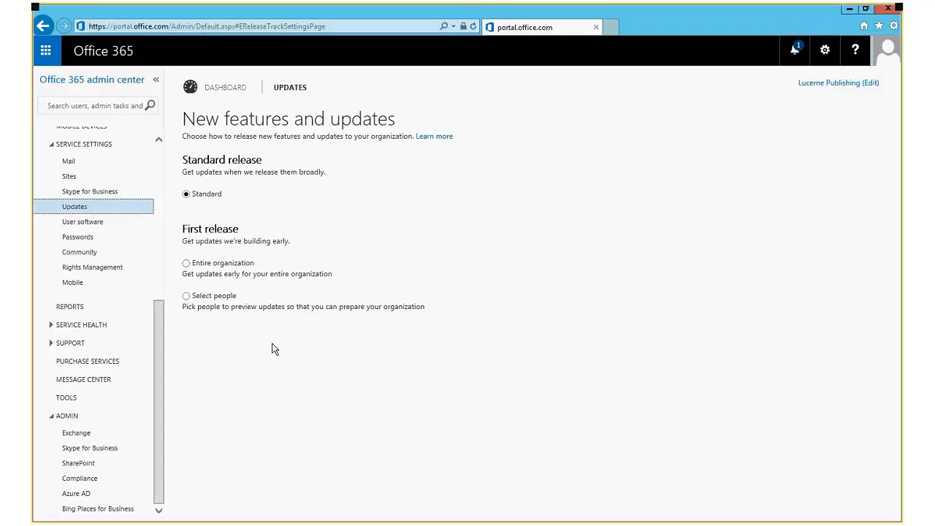
{"action": "left_click", "coordinate": [81, 223]}
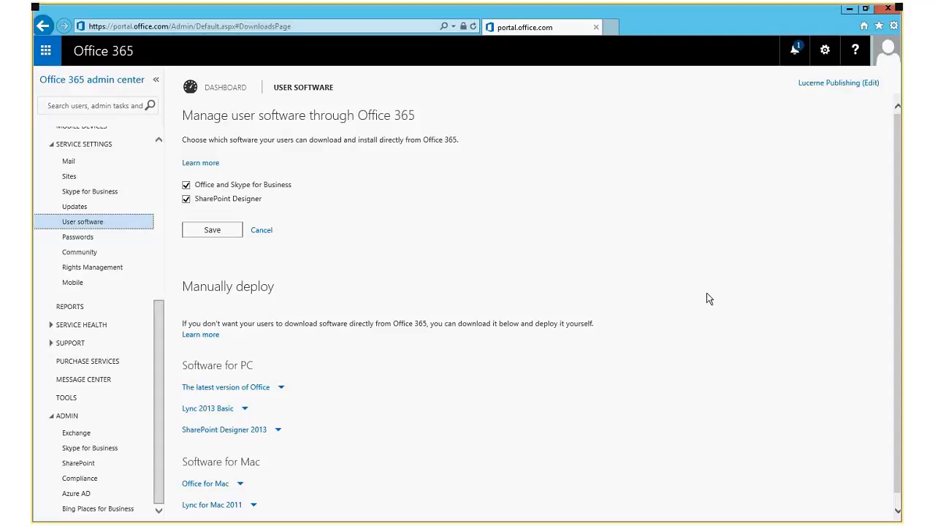
{"action": "scroll", "coordinate": [653, 303], "scroll_direction": "down", "scroll_amount": 1}
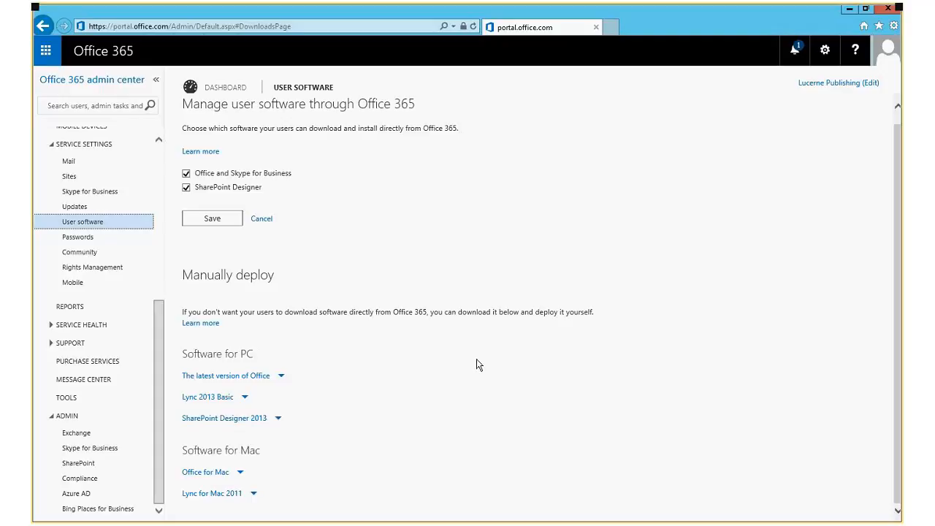
{"action": "left_click", "coordinate": [72, 241]}
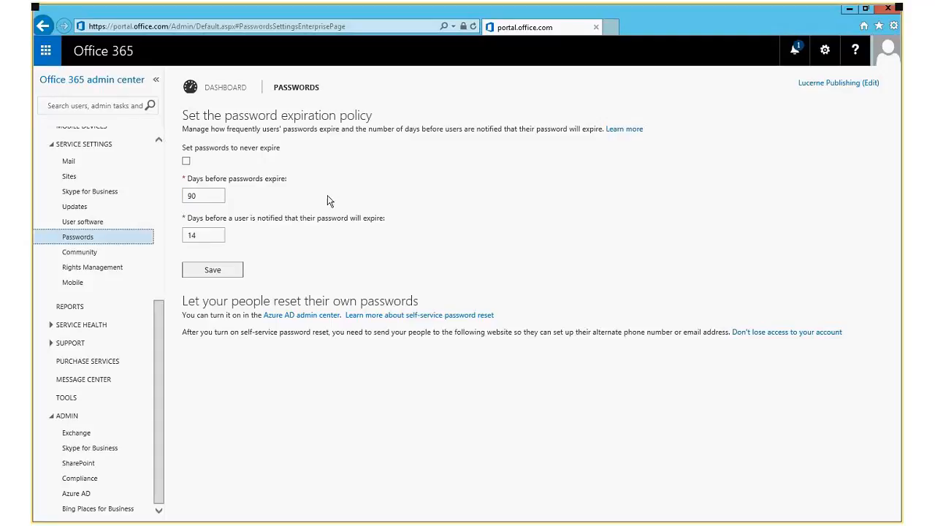
Note the 14-day expiry notice, review Community, Rights Management and Mobile settings, then open Reports.
{"action": "left_click", "coordinate": [201, 235]}
{"action": "left_click", "coordinate": [84, 257]}
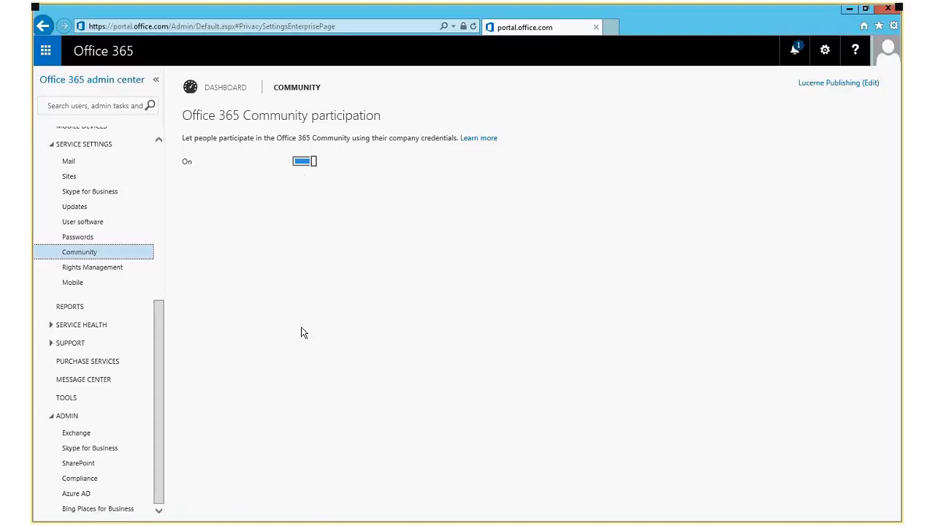
{"action": "left_click", "coordinate": [100, 268]}
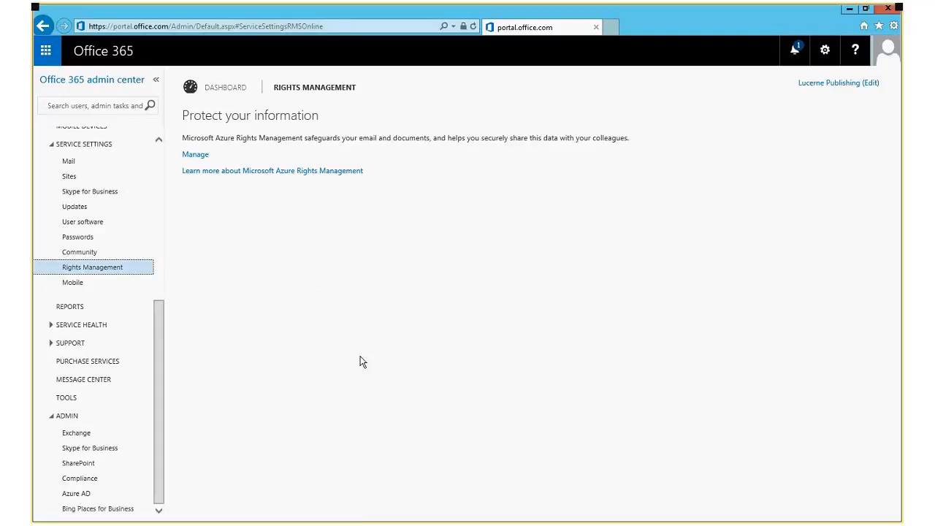
{"action": "left_click", "coordinate": [78, 286]}
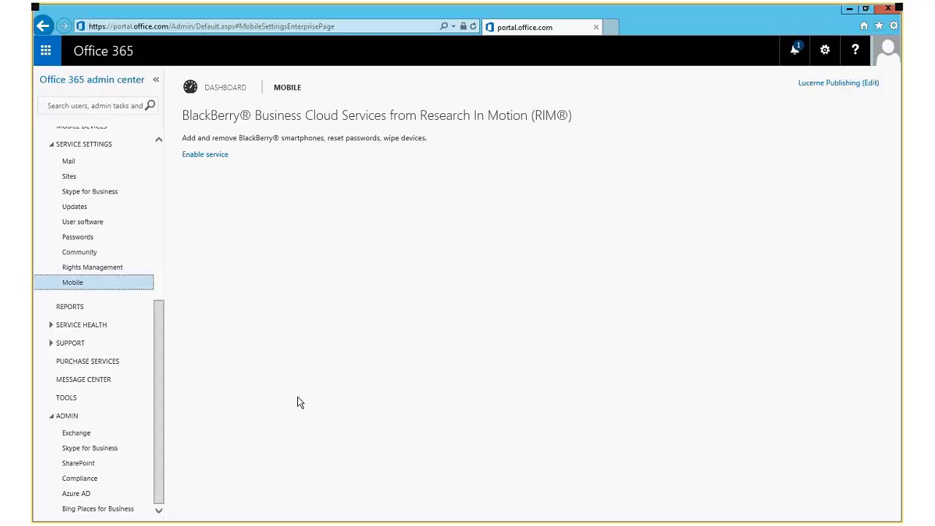
{"action": "left_click", "coordinate": [72, 307]}
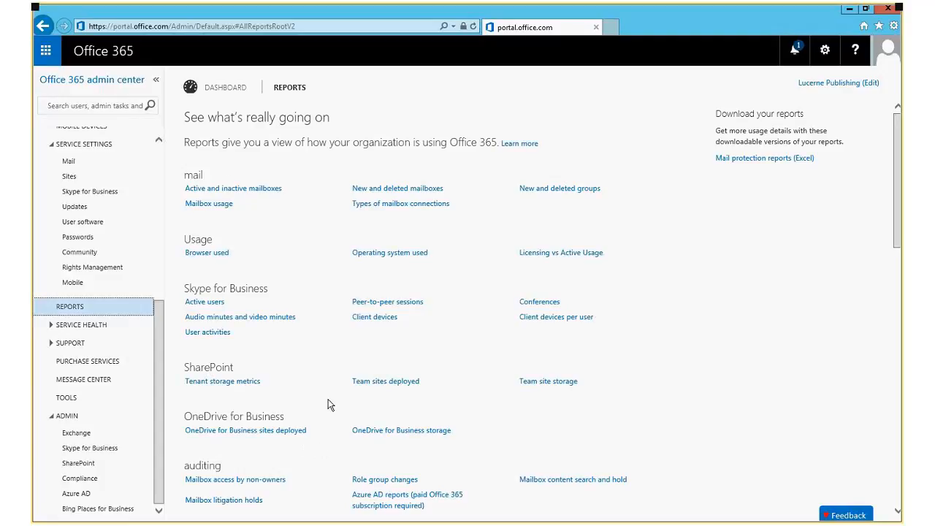
Review current service health and planned maintenance, then open the Support overview page.
{"action": "scroll", "coordinate": [328, 400], "scroll_direction": "down", "scroll_amount": 3}
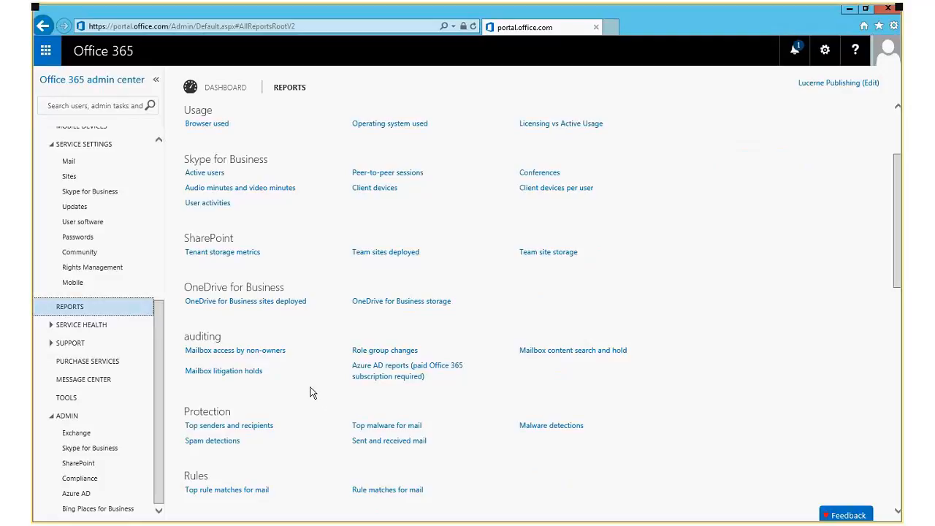
{"action": "left_click", "coordinate": [52, 329]}
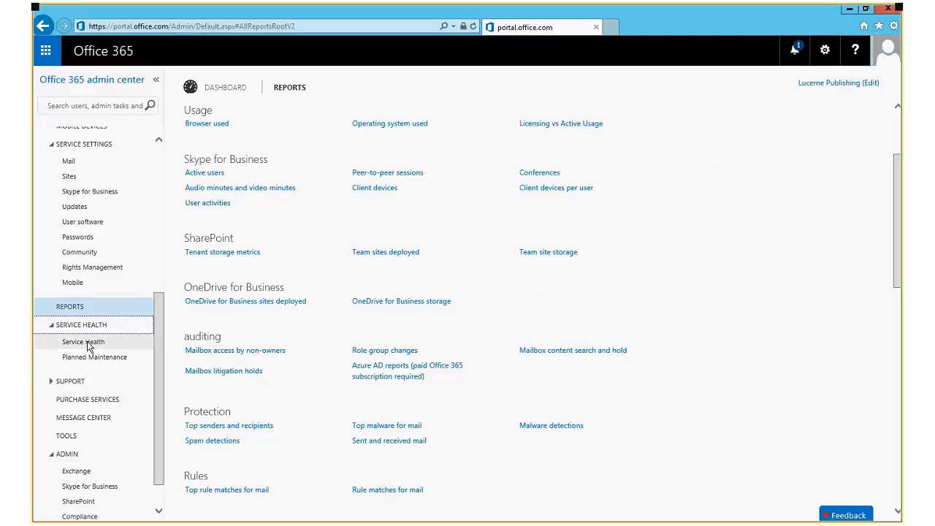
{"action": "left_click", "coordinate": [82, 342]}
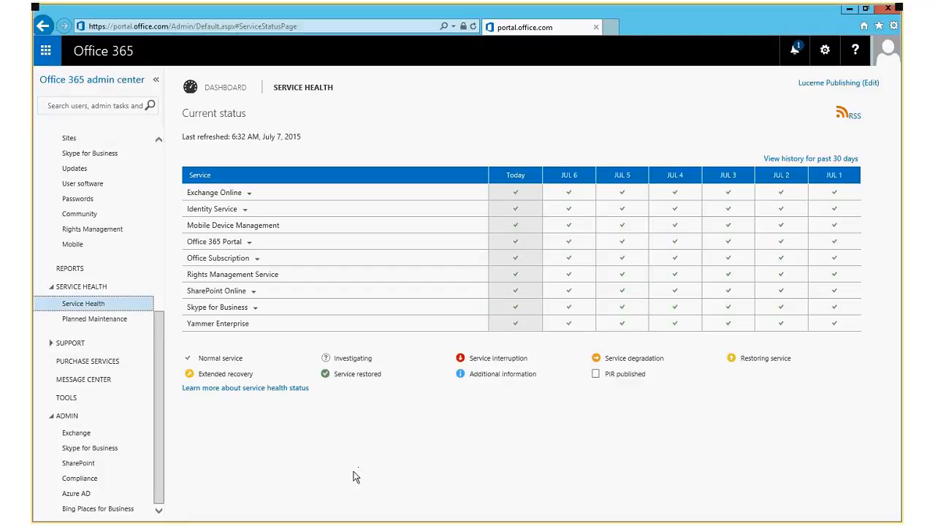
{"action": "left_click", "coordinate": [81, 321]}
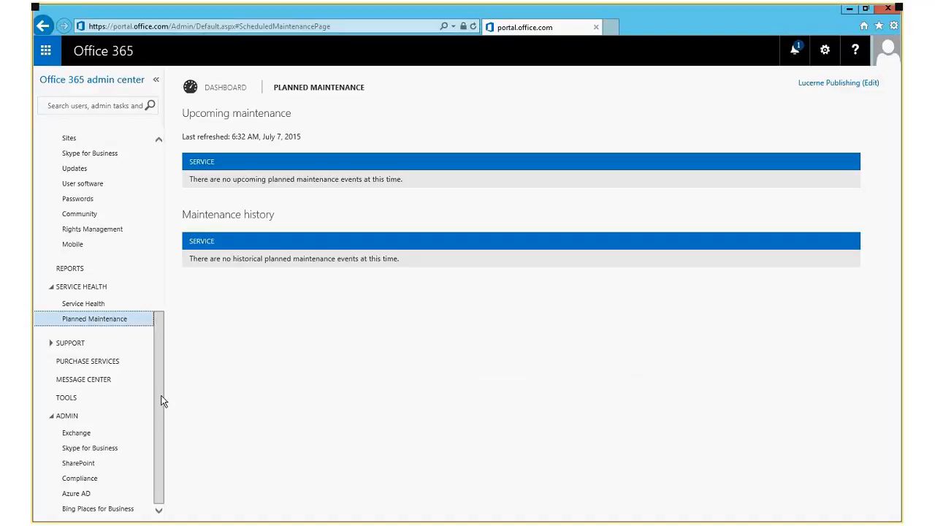
{"action": "left_click", "coordinate": [50, 343]}
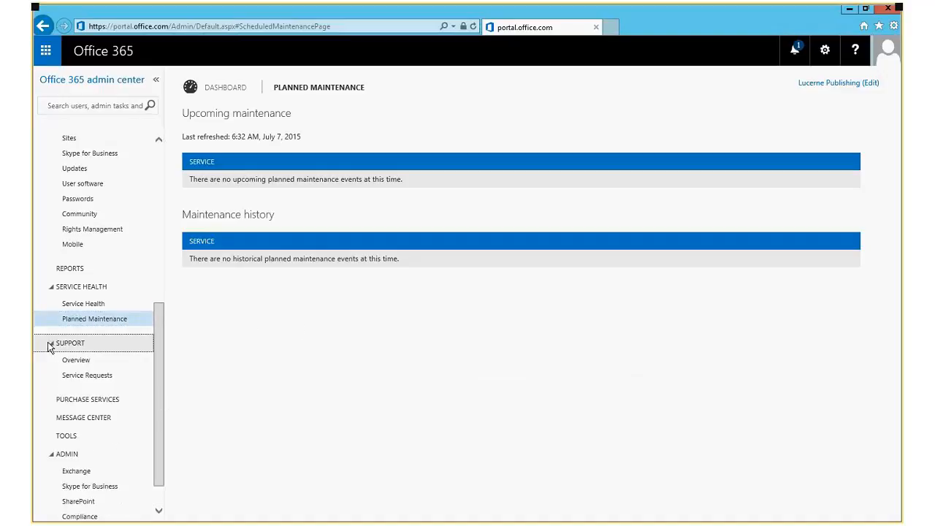
{"action": "left_click", "coordinate": [73, 360]}
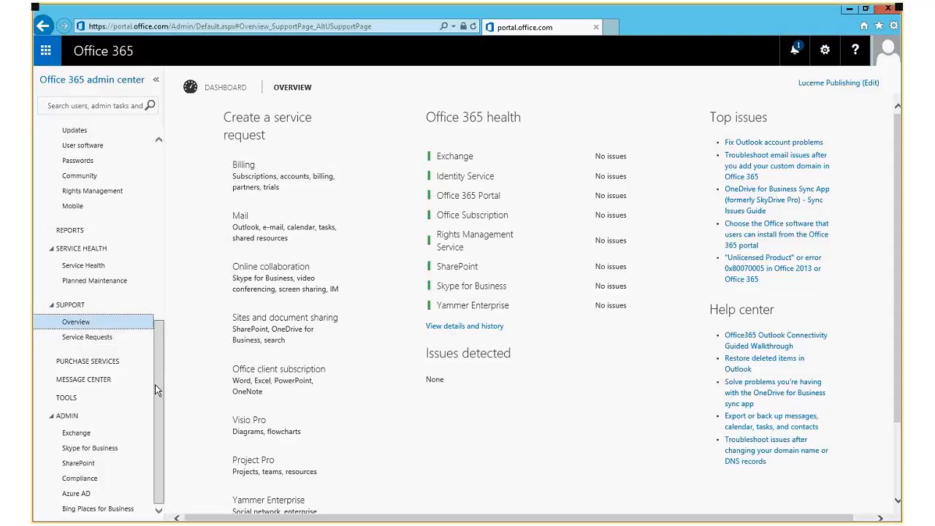
Browse Message center announcements, marking the latest 7/2/2015 date, then launch Exchange admin center.
{"action": "left_click", "coordinate": [87, 380]}
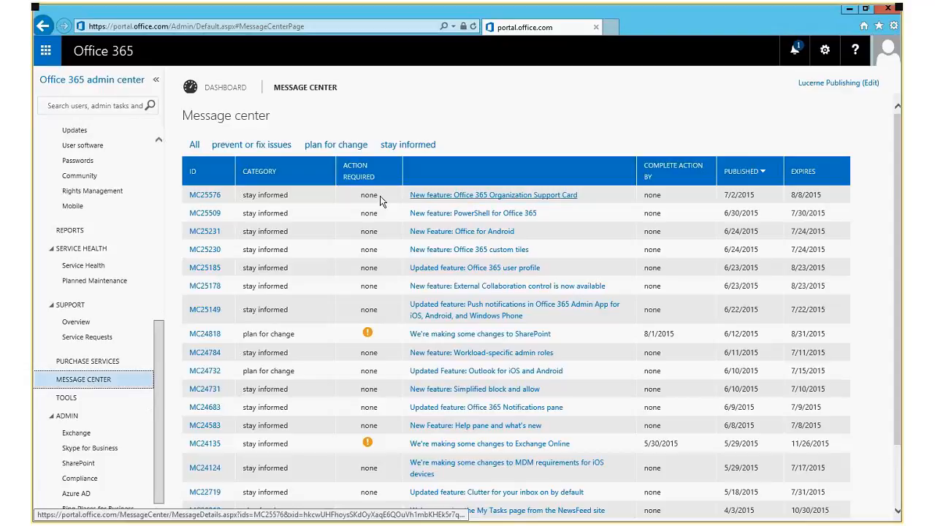
{"action": "left_click_drag", "start_coordinate": [763, 199], "coordinate": [722, 201]}
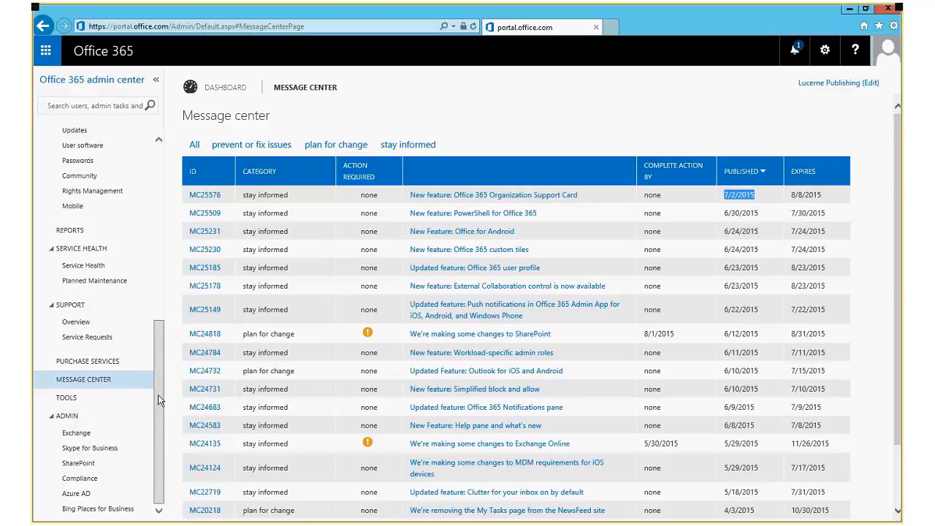
{"action": "left_click", "coordinate": [80, 434]}
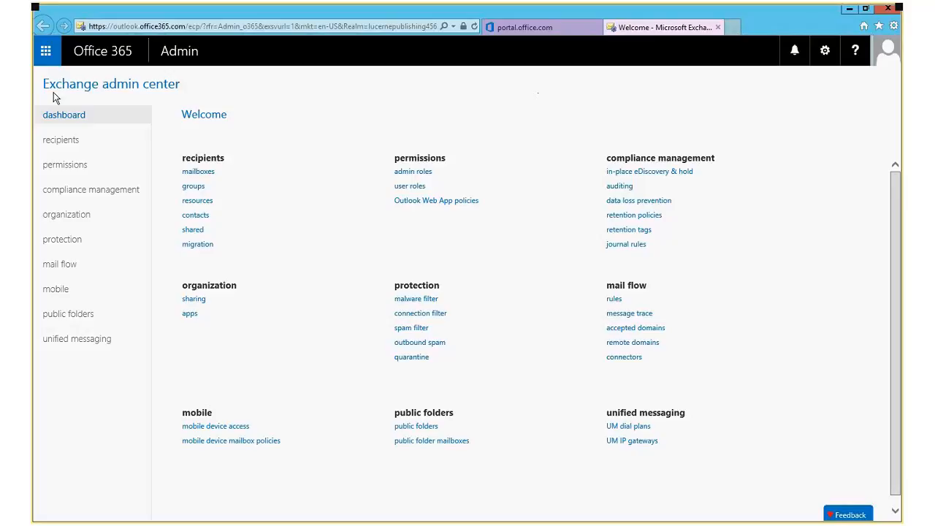
Point out the Exchange admin center heading and mailboxes entry, then list the two user mailboxes.
{"action": "left_click_drag", "start_coordinate": [41, 86], "coordinate": [171, 85]}
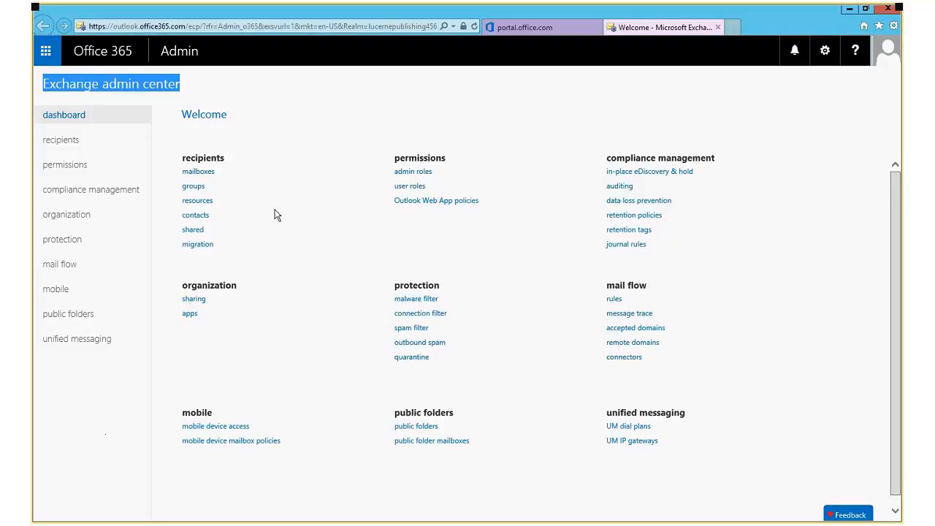
{"action": "left_click_drag", "start_coordinate": [229, 174], "coordinate": [183, 177]}
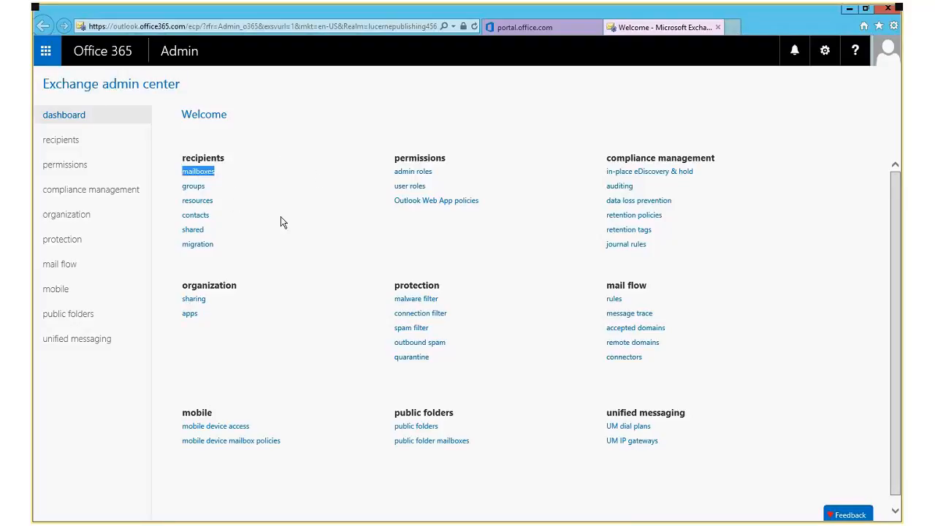
{"action": "left_click", "coordinate": [45, 140]}
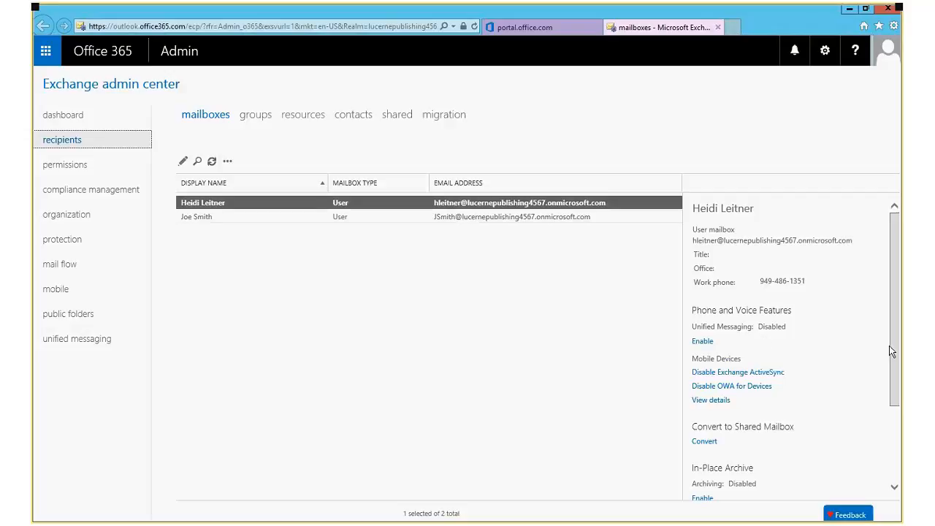
{"action": "scroll", "coordinate": [891, 348], "scroll_direction": "down", "scroll_amount": 3}
{"action": "left_click_drag", "start_coordinate": [892, 370], "coordinate": [892, 306]}
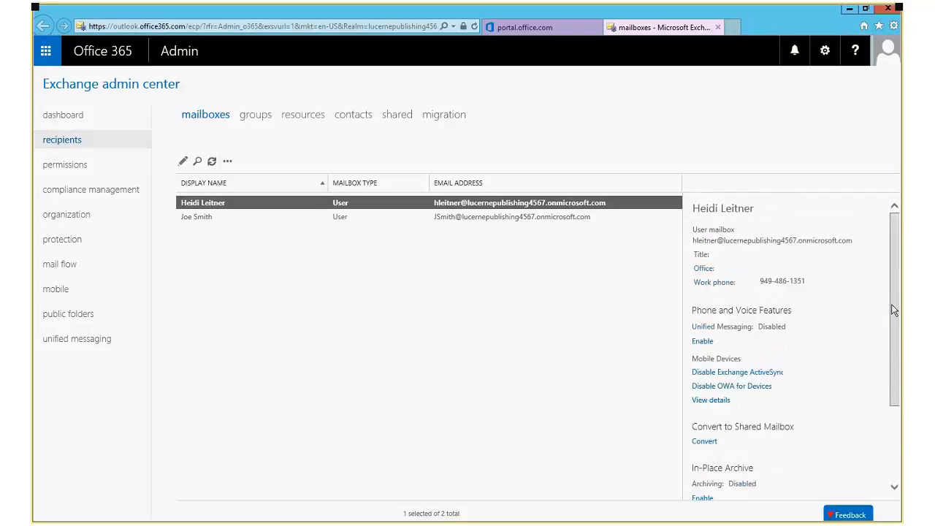
{"action": "left_click", "coordinate": [407, 340]}
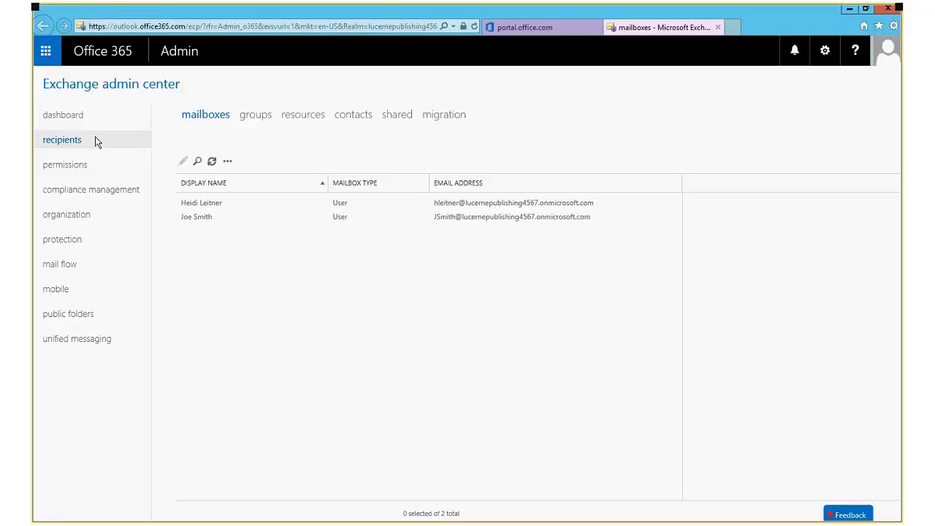
{"action": "left_click", "coordinate": [68, 118]}
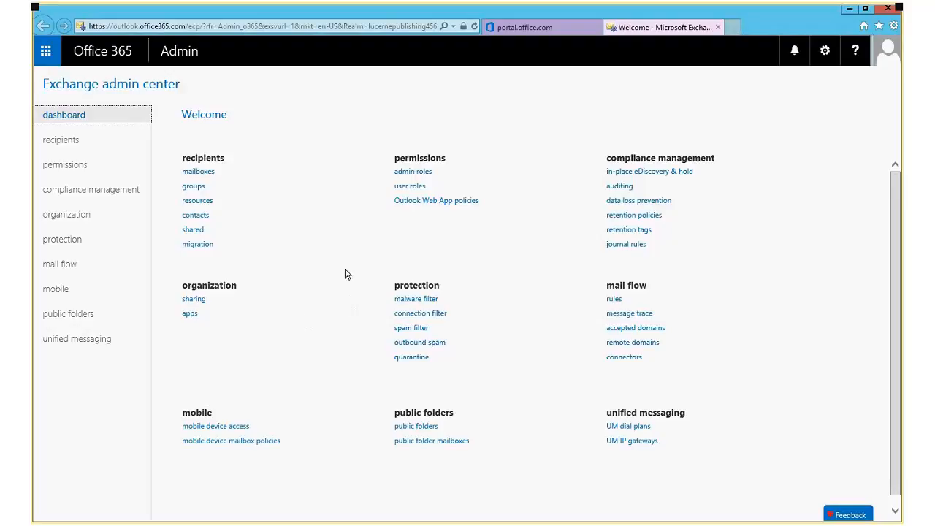
{"action": "left_click", "coordinate": [45, 52]}
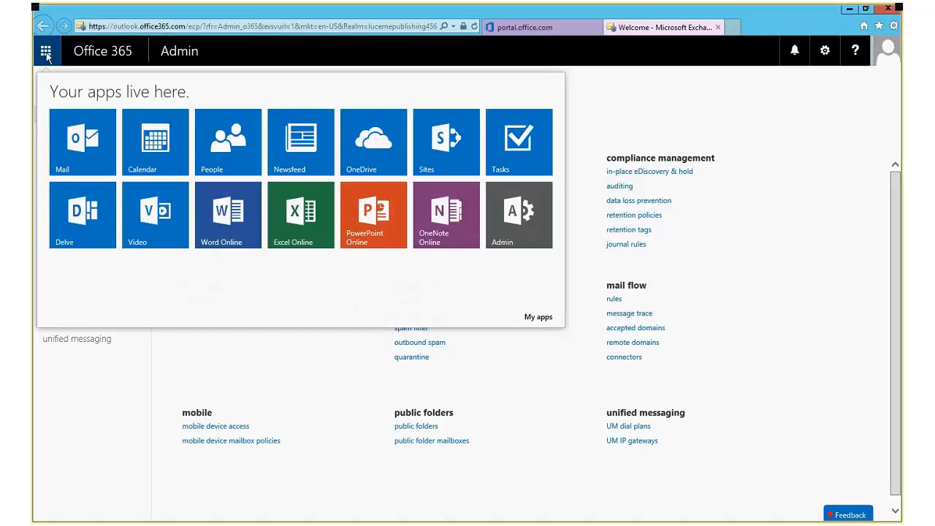
Close the app list and return to the portal's dashboard showing all services with no issues.
{"action": "left_click", "coordinate": [614, 119]}
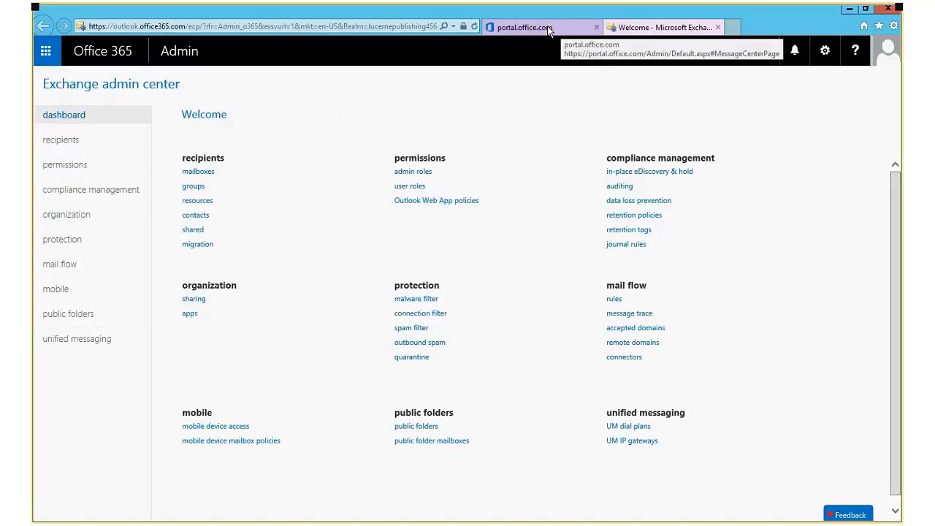
{"action": "left_click", "coordinate": [547, 26]}
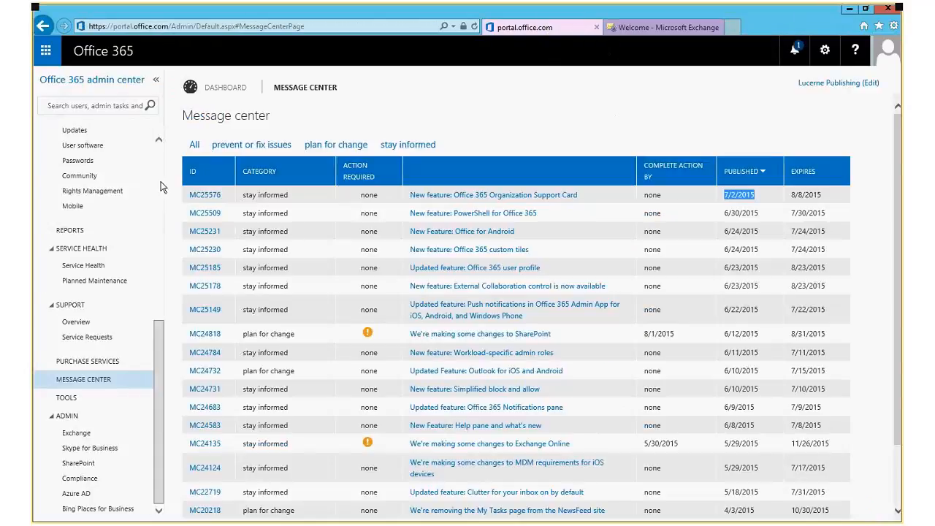
{"action": "scroll", "coordinate": [160, 181], "scroll_direction": "up", "scroll_amount": 10}
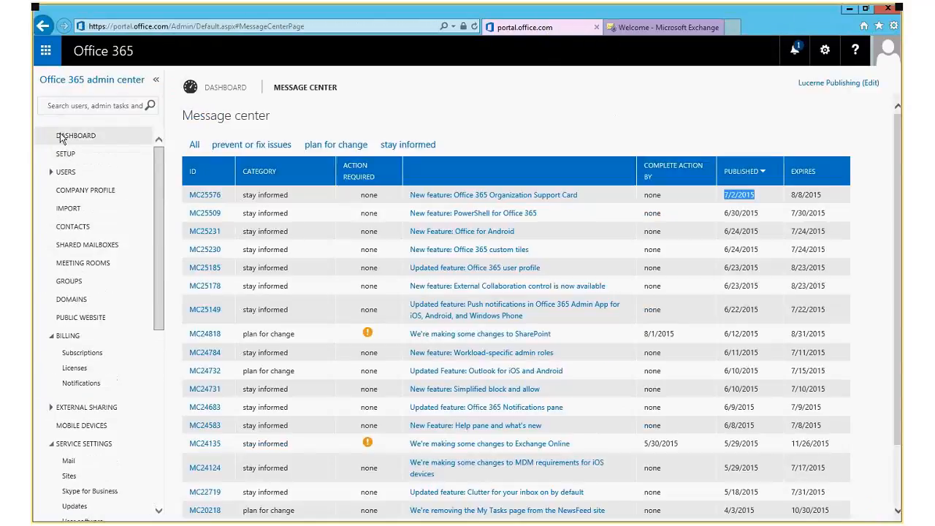
{"action": "left_click", "coordinate": [65, 134]}
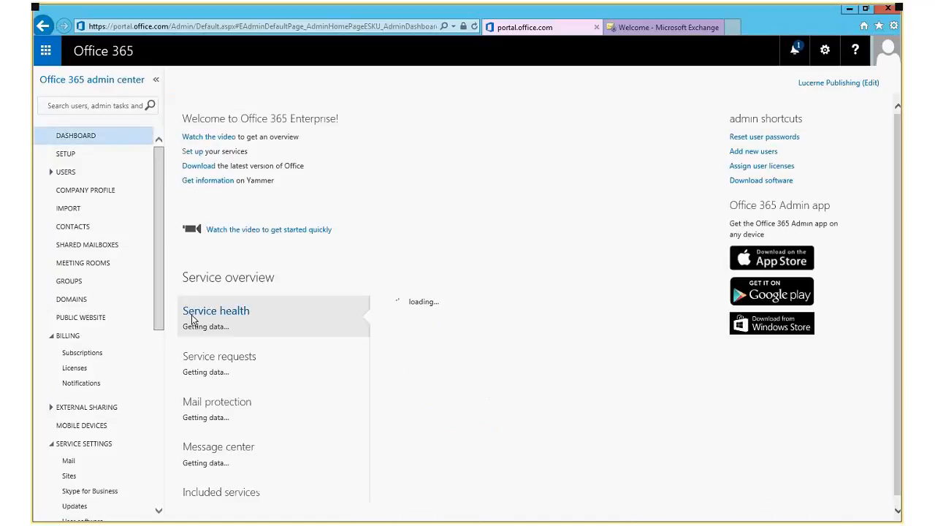
{"action": "left_click_drag", "start_coordinate": [160, 296], "coordinate": [160, 482]}
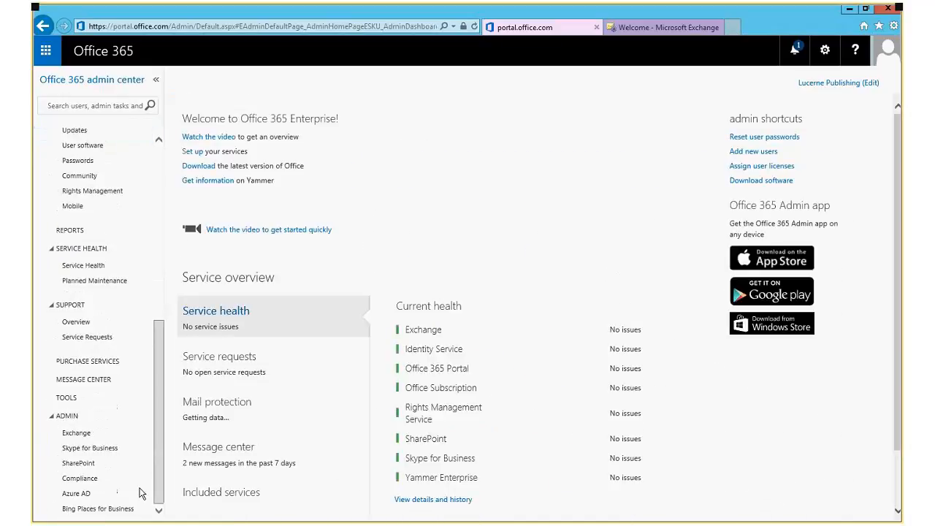
Open Skype for Business admin center, highlight its user count, view the users list, then close it.
{"action": "left_click", "coordinate": [93, 451]}
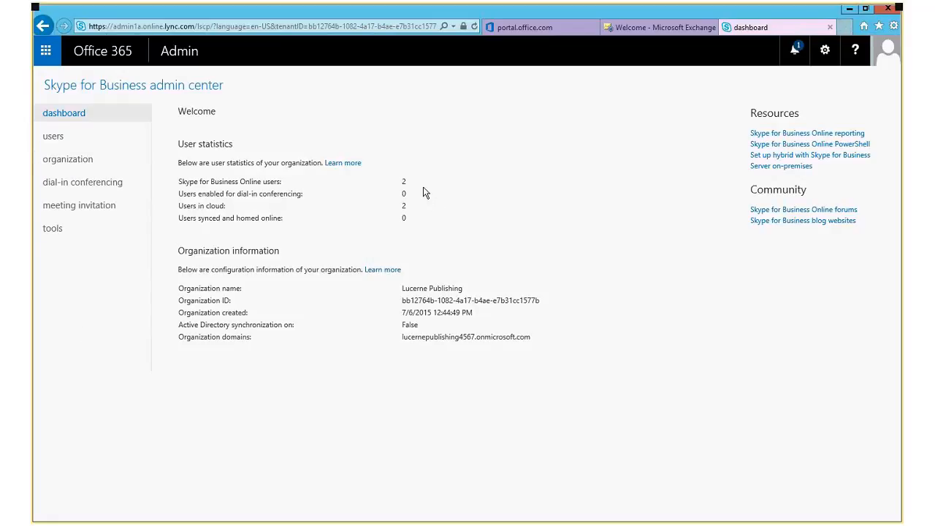
{"action": "double_click", "coordinate": [404, 181]}
{"action": "left_click", "coordinate": [358, 219]}
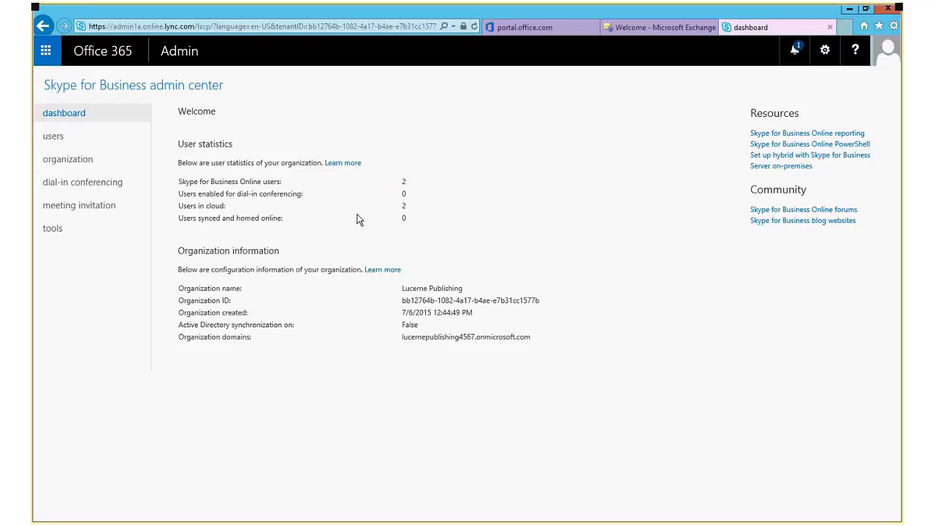
{"action": "double_click", "coordinate": [404, 181]}
{"action": "left_click", "coordinate": [349, 442]}
{"action": "left_click", "coordinate": [57, 137]}
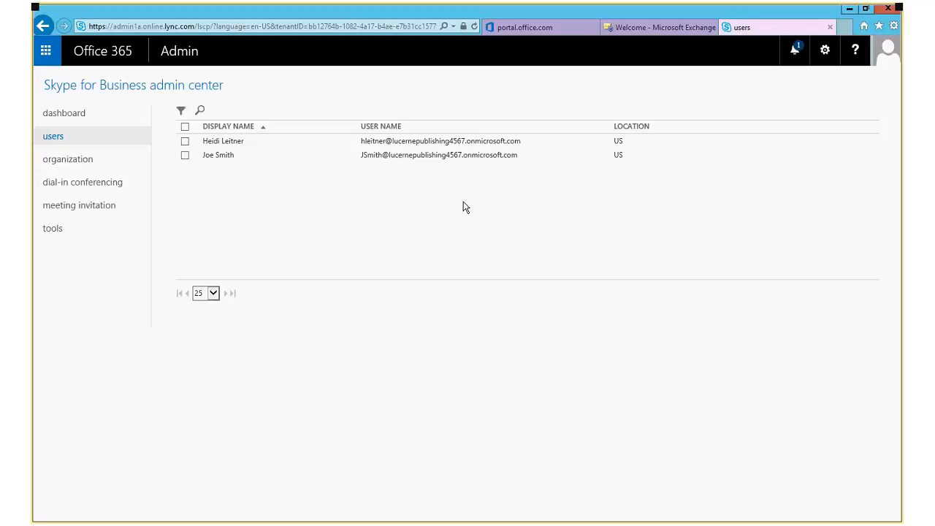
{"action": "left_click", "coordinate": [830, 28]}
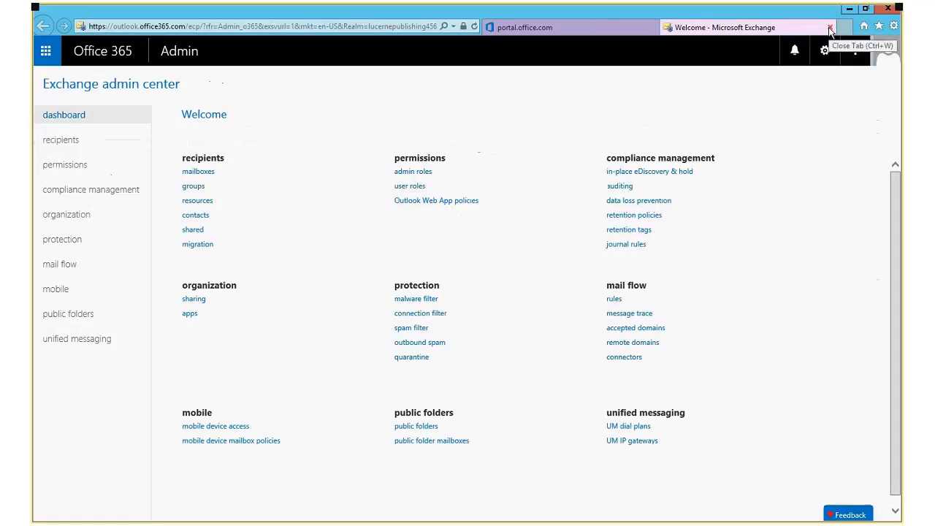
Close Exchange, open SharePoint admin center, select the main site collection and view New options.
{"action": "left_click", "coordinate": [829, 28]}
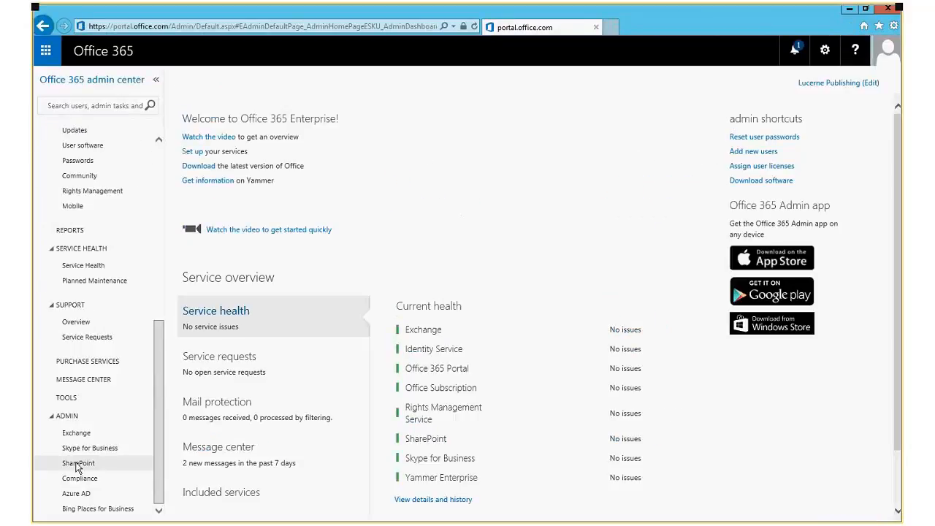
{"action": "left_click", "coordinate": [77, 463]}
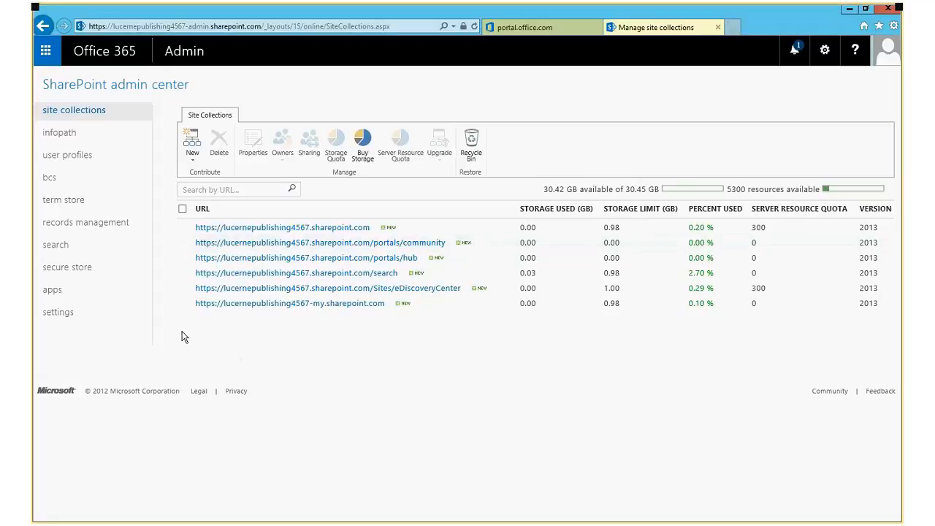
{"action": "left_click", "coordinate": [183, 228]}
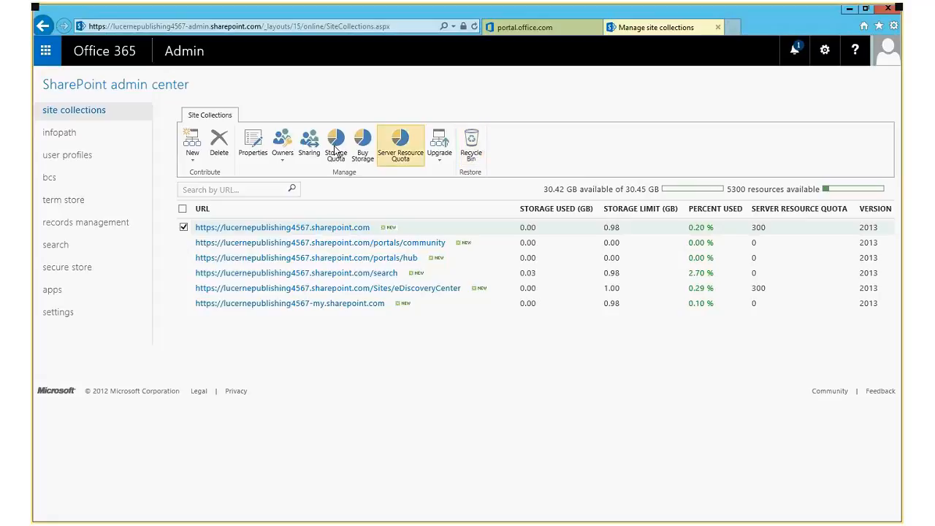
{"action": "left_click", "coordinate": [196, 162]}
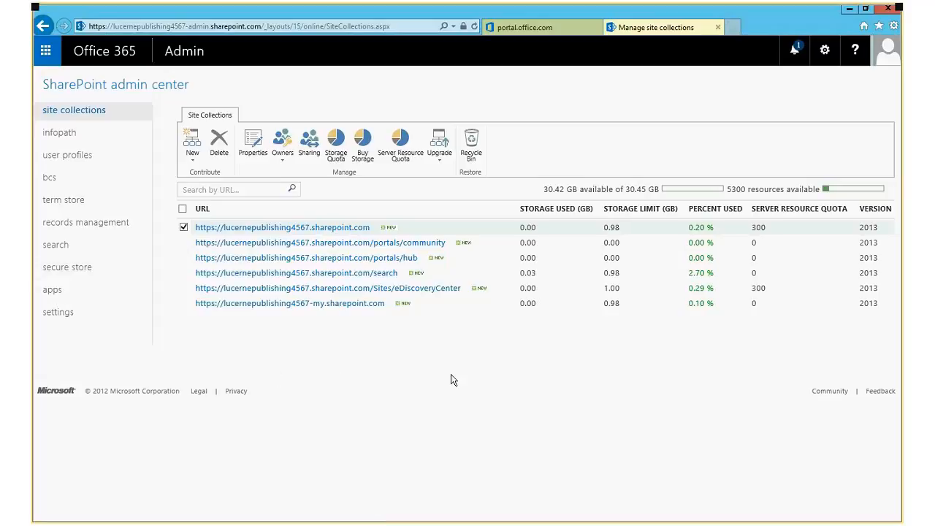
Close SharePoint, open Compliance Center and visit Archiving, eDiscovery and Permissions pages.
{"action": "left_click", "coordinate": [718, 28]}
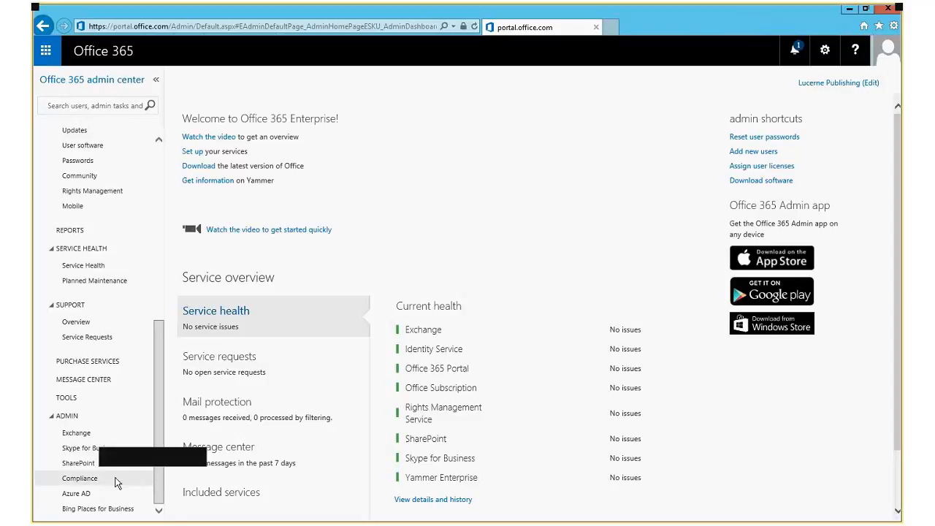
{"action": "left_click", "coordinate": [78, 478]}
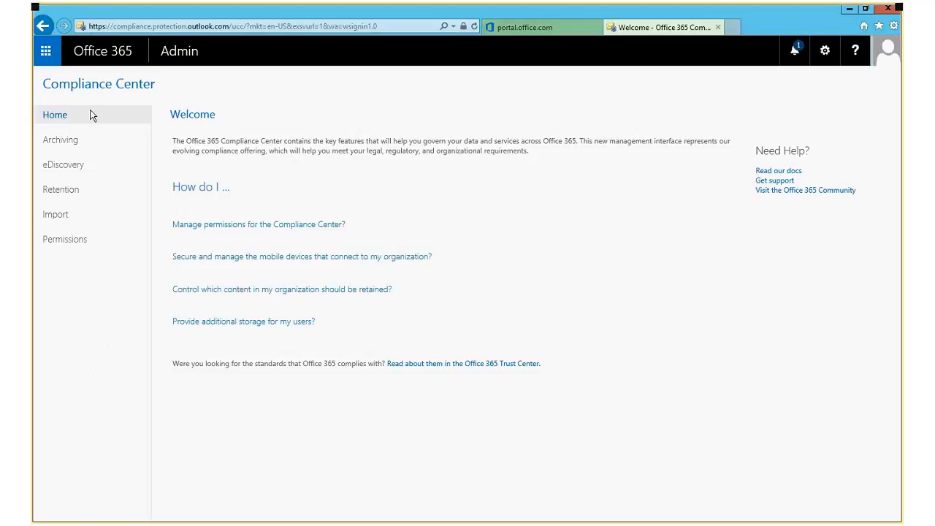
{"action": "left_click", "coordinate": [67, 144]}
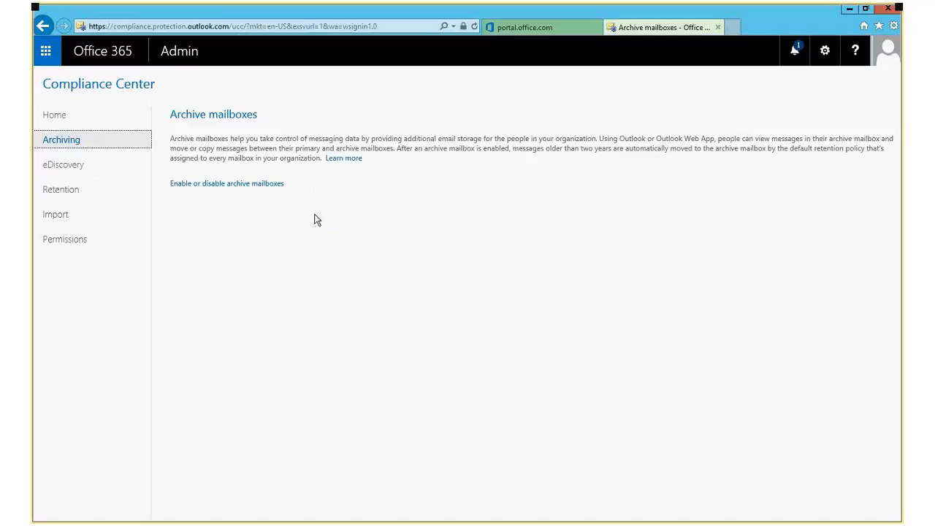
{"action": "left_click", "coordinate": [67, 166]}
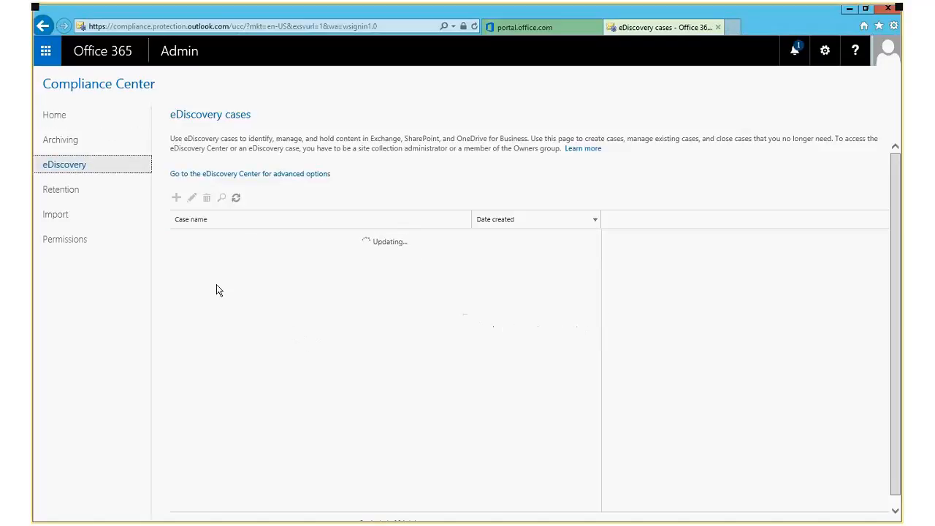
{"action": "left_click", "coordinate": [56, 241]}
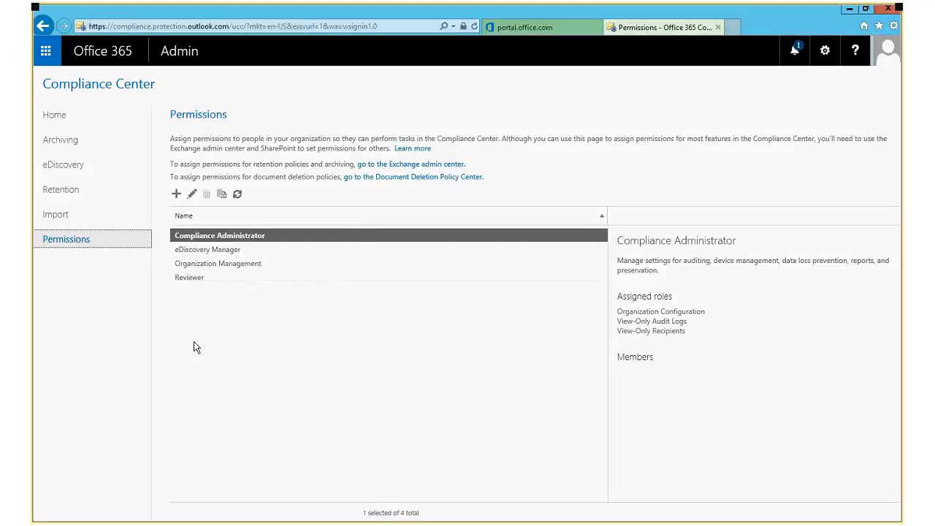
Visit the eDiscovery, Retention and Import pages, then go back to the Compliance Center Home.
{"action": "left_click", "coordinate": [53, 173]}
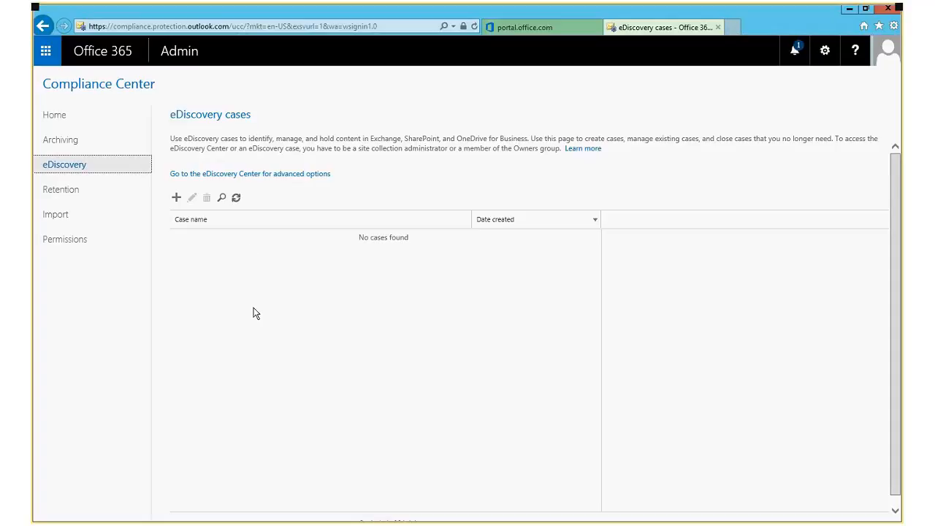
{"action": "left_click", "coordinate": [63, 190]}
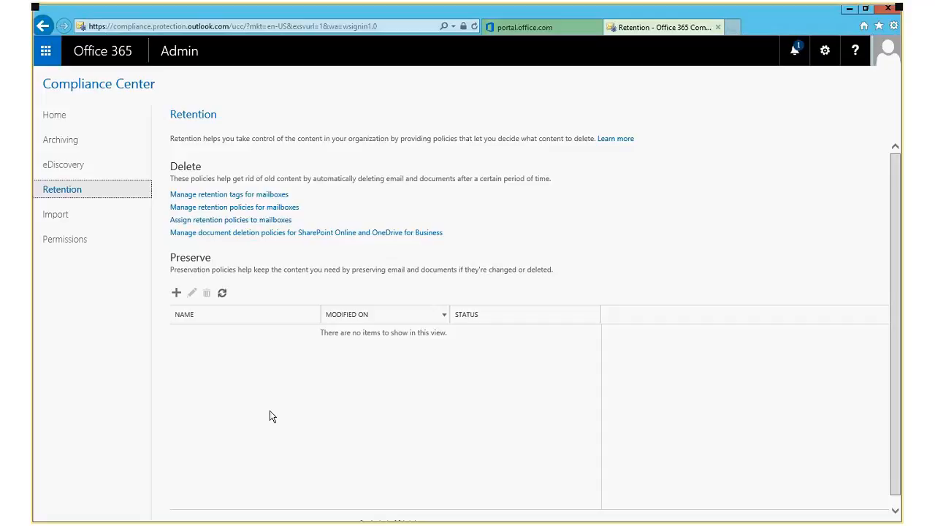
{"action": "left_click", "coordinate": [54, 214]}
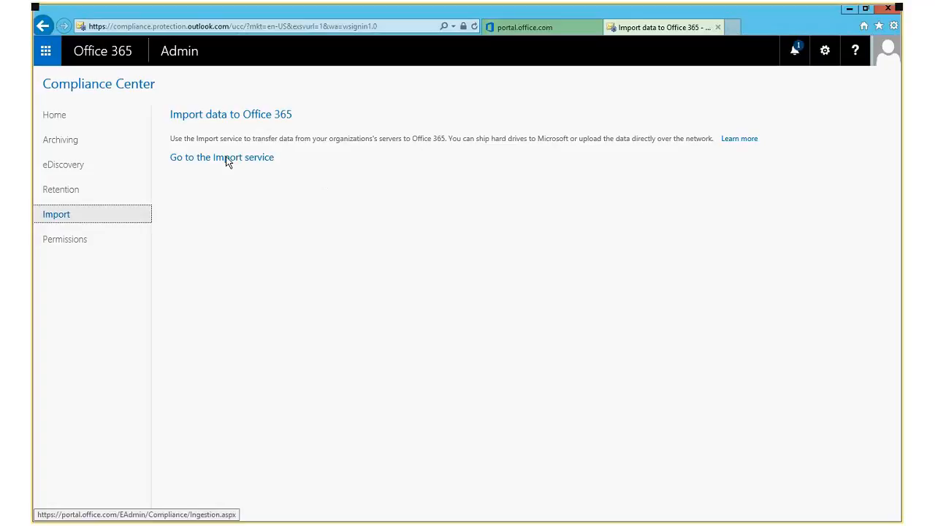
{"action": "left_click", "coordinate": [51, 116]}
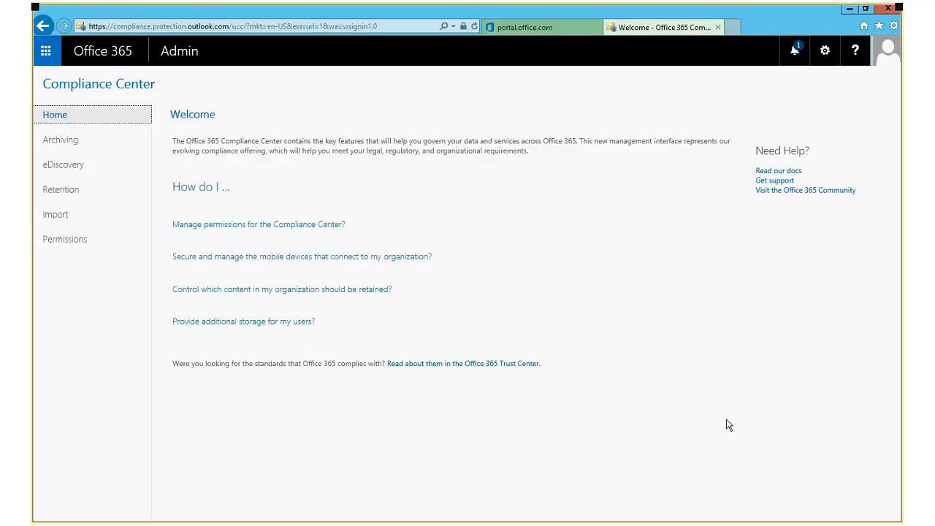
Close the Compliance Center tab and scroll the admin center's left navigation back up.
{"action": "left_click", "coordinate": [718, 28]}
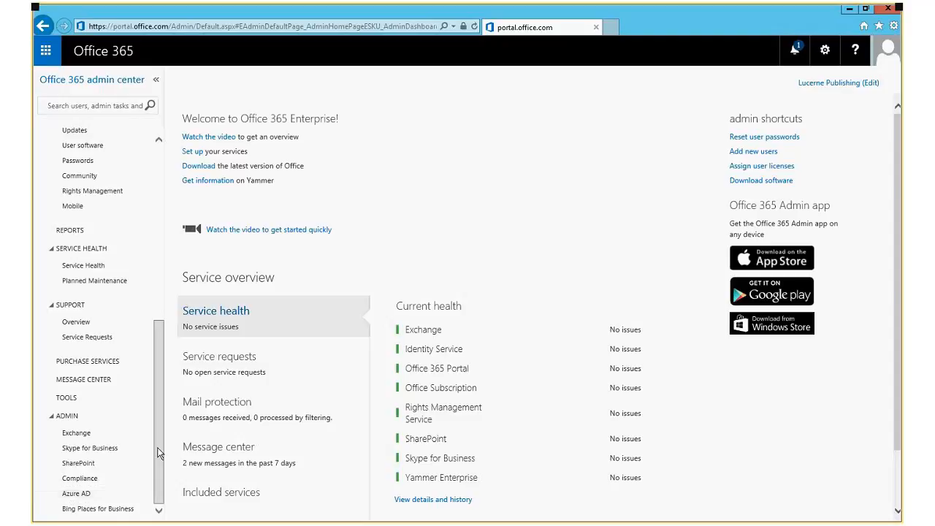
{"action": "left_click_drag", "start_coordinate": [159, 453], "coordinate": [165, 264]}
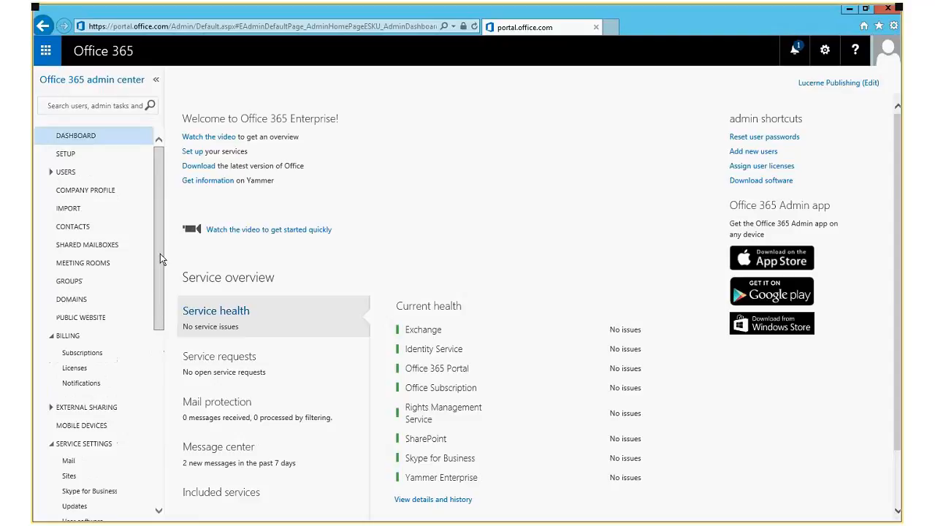